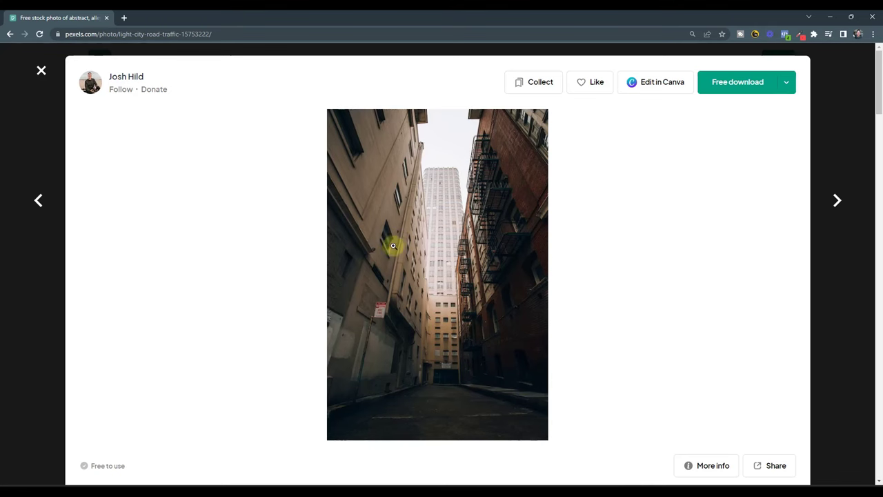
- Switch from the browser to SketchUp and draw a vertical line from the origin up the blue axis
click(830, 16)
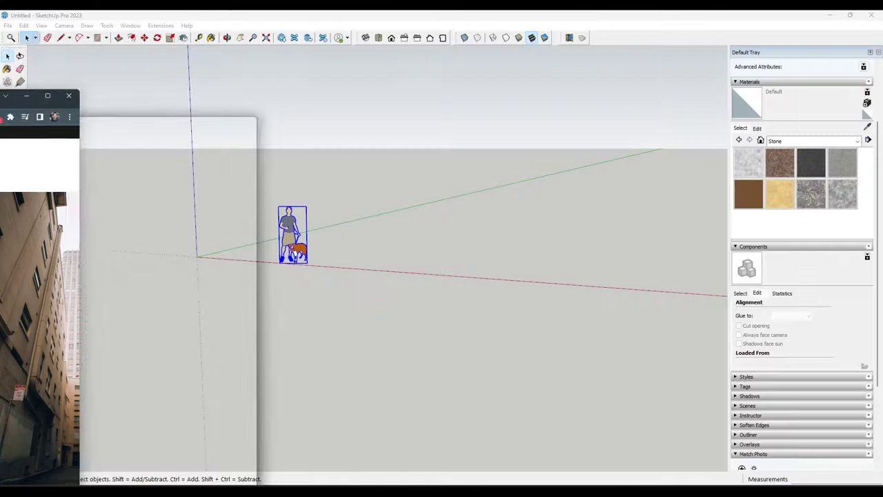
key(l)
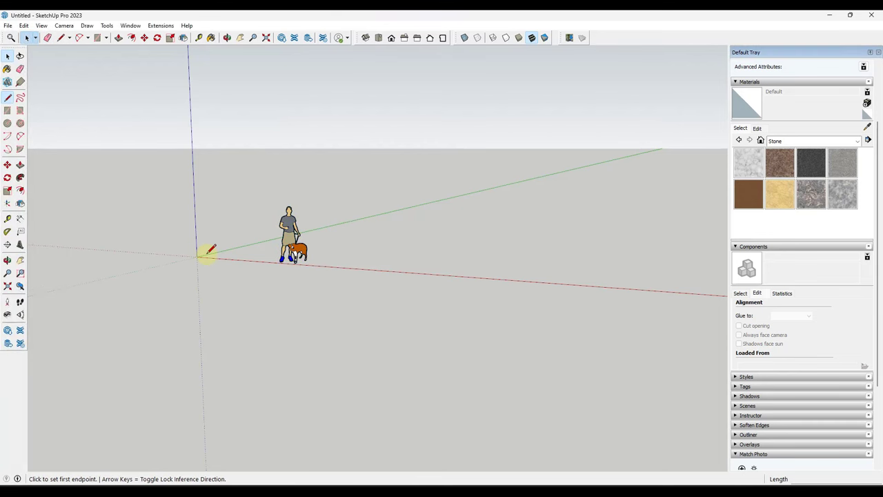
click(197, 256)
scroll(194, 163, down, 2)
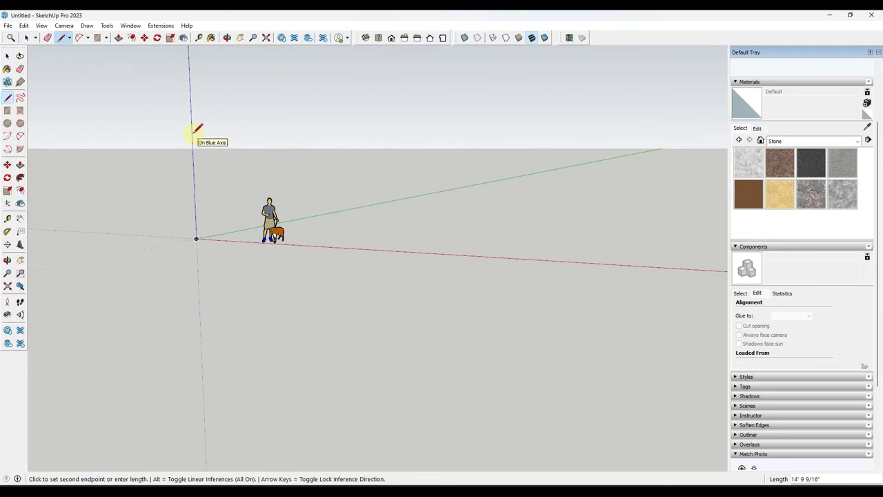
scroll(228, 251, down, 4)
click(211, 90)
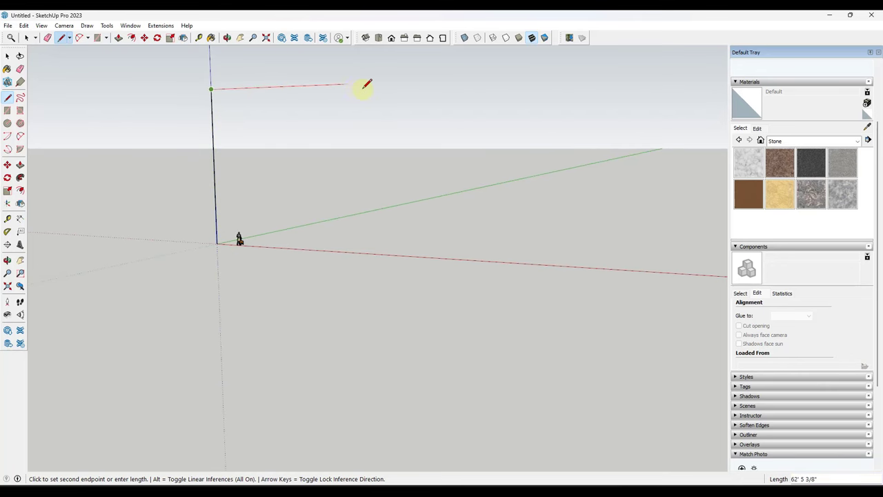
text(10)
key(Return)
- Add a horizontal line from the vertical line's upper end and draw a rectangle down to the origin as the wall face
middle_drag(368, 78, 231, 142)
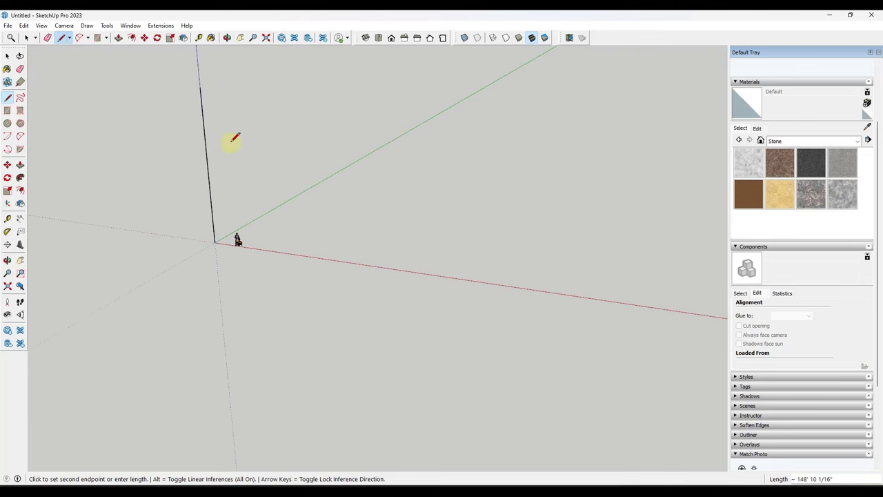
click(200, 86)
text(1)
key(Return)
key(r)
click(310, 63)
click(215, 242)
- Place a guide 14' above the wall's base edge and a second guide 3'6" above the first
middle_drag(215, 242, 222, 162)
scroll(227, 177, up, 3)
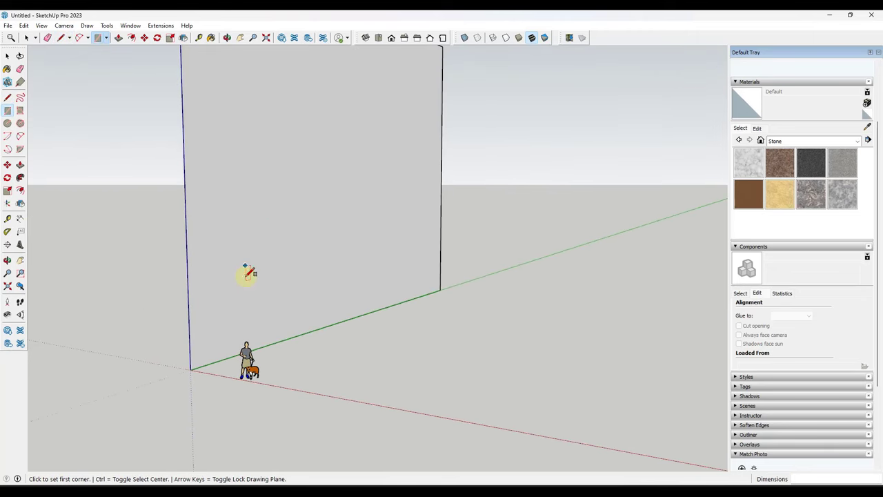
key(space)
click(8, 219)
click(282, 340)
text(14)
key(Return)
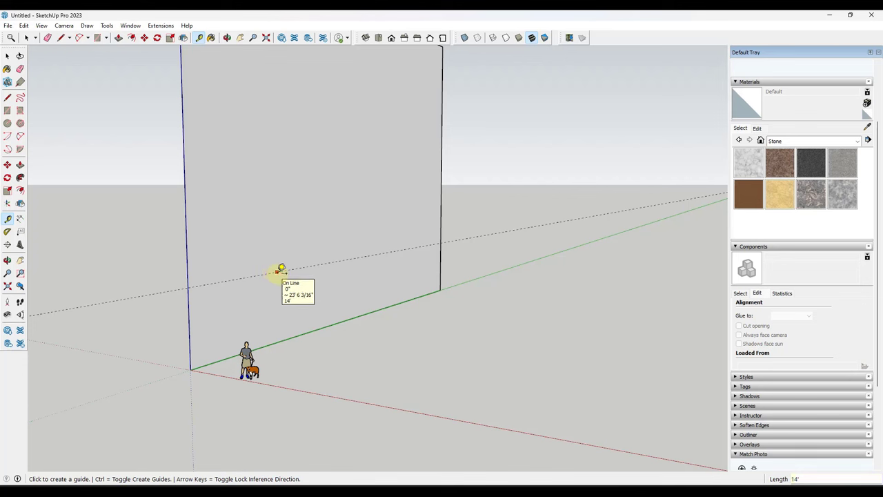
click(276, 271)
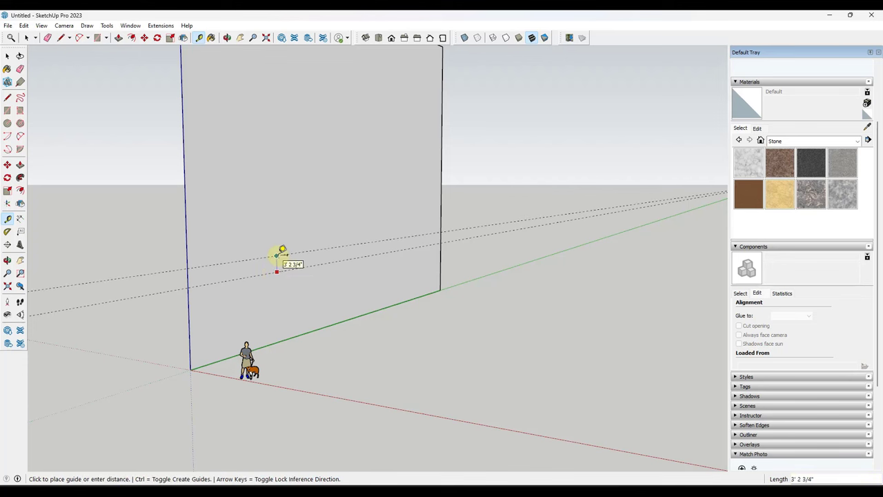
click(277, 255)
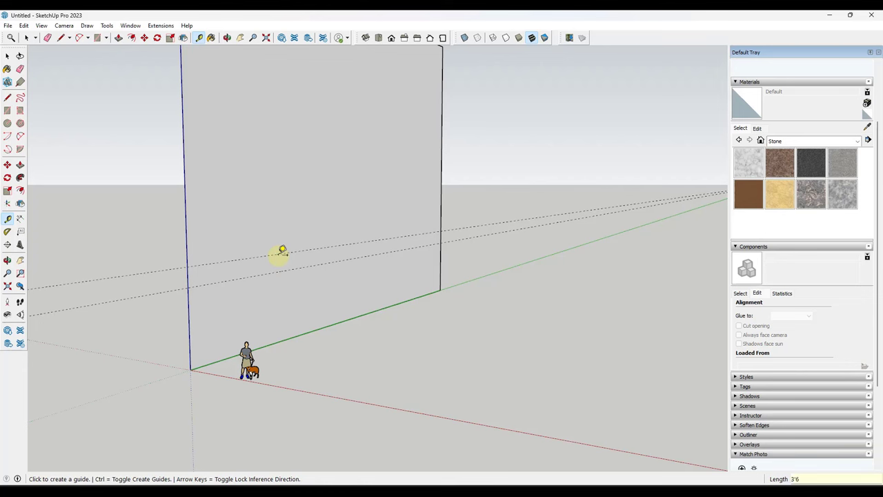
scroll(256, 247, up, 1)
scroll(340, 320, down, 1)
scroll(340, 320, down, 1)
key(space)
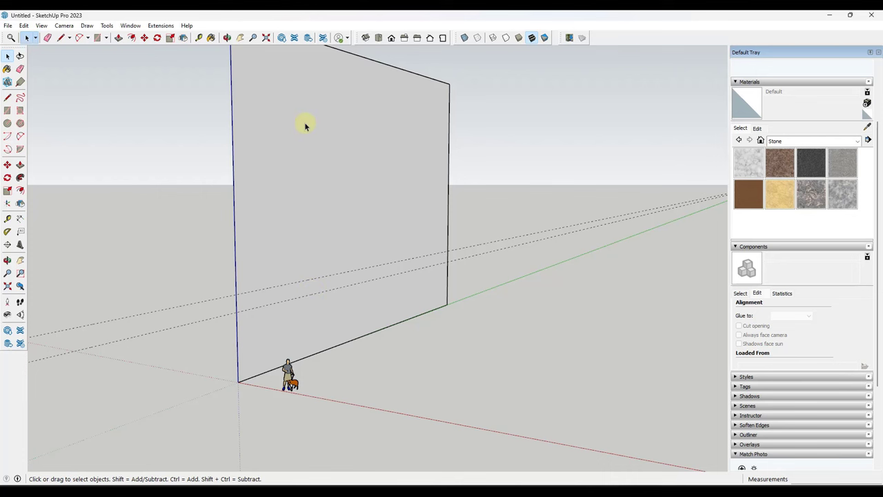
scroll(311, 280, down, 3)
scroll(324, 181, up, 3)
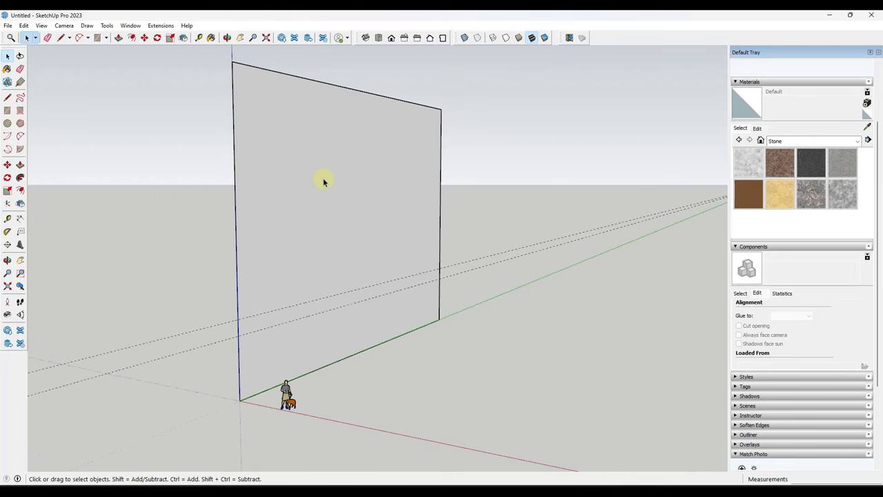
scroll(288, 173, up, 2)
scroll(335, 194, down, 2)
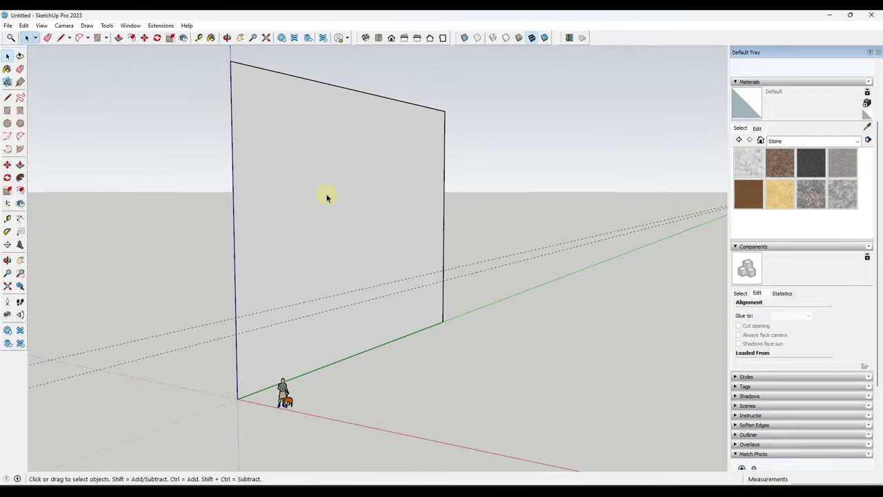
scroll(290, 269, up, 2)
scroll(295, 243, down, 2)
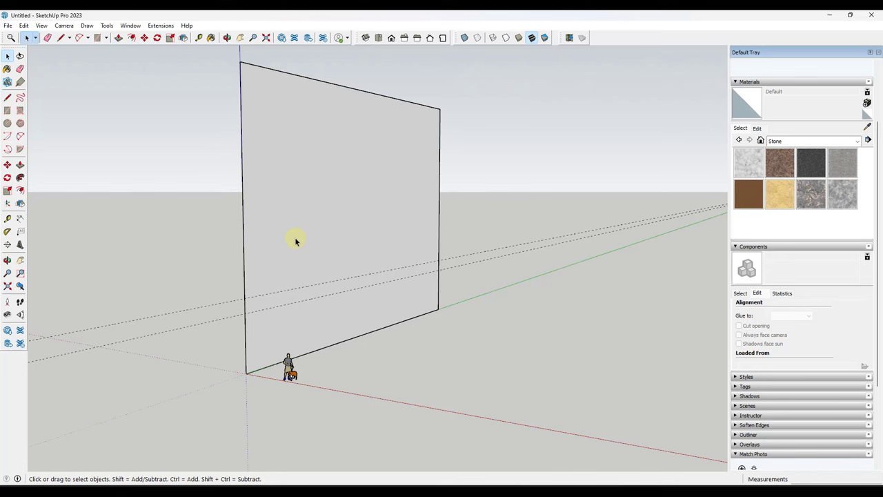
scroll(294, 246, up, 1)
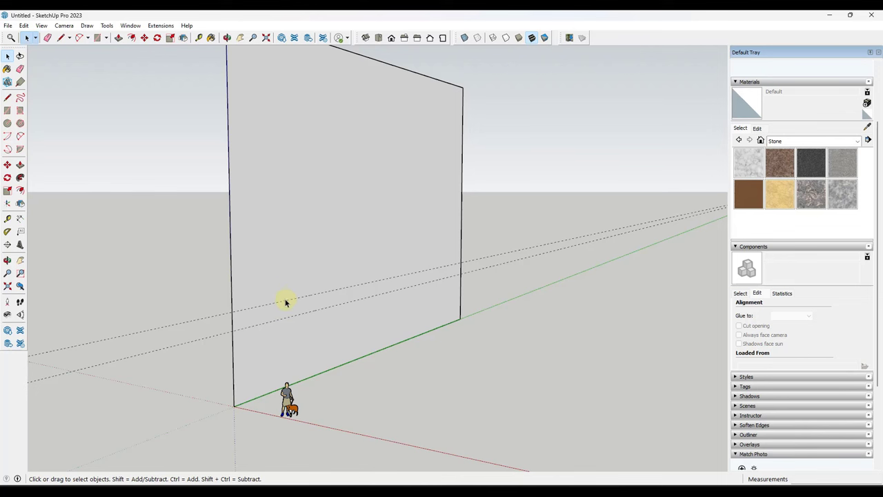
- Draw a 4' wide upright window rectangle on the wall, with its lower edge resting on the upper guide
scroll(284, 300, up, 2)
scroll(283, 299, up, 2)
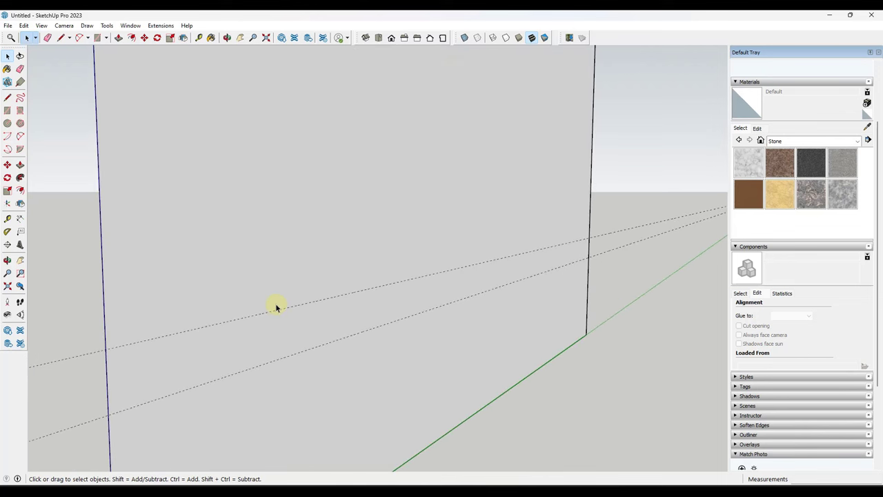
key(l)
click(261, 312)
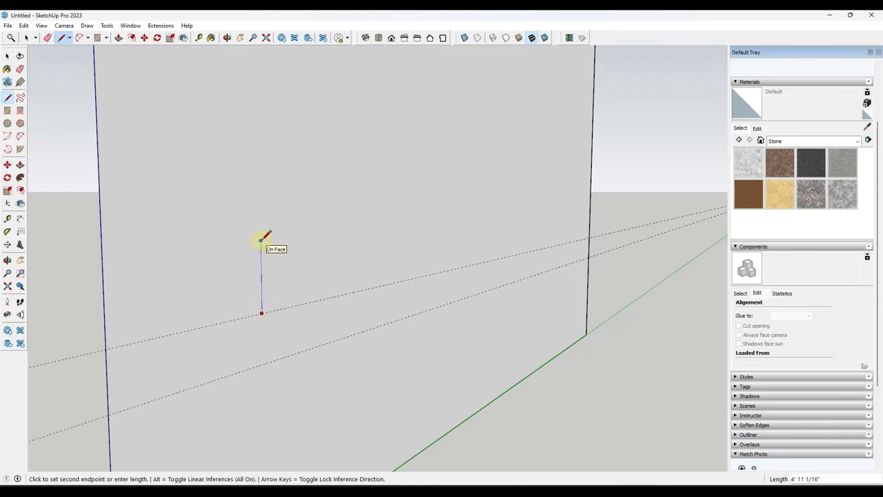
click(260, 225)
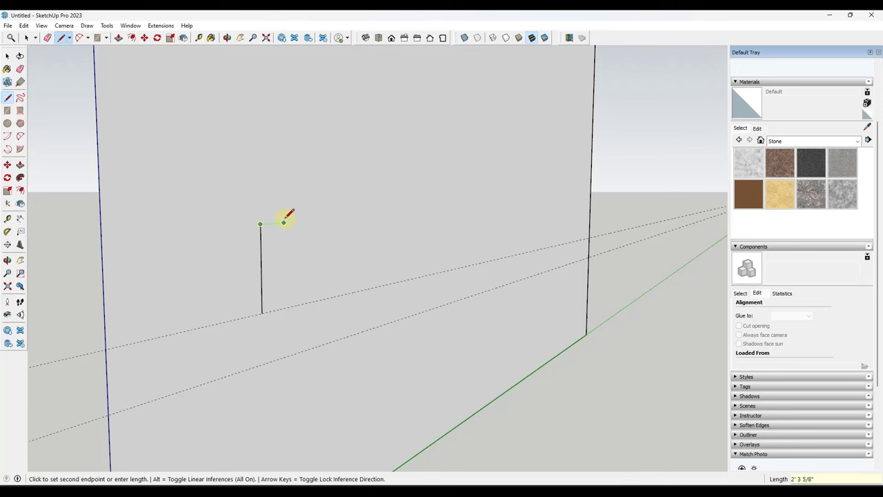
text(4)
key(Return)
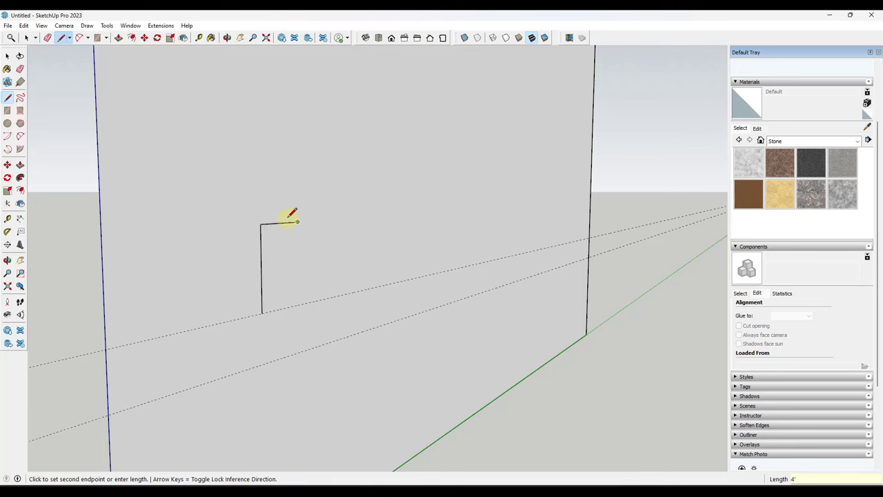
click(298, 304)
click(262, 312)
key(space)
- Select the window rectangle's face and edges and start making a component from them
middle_drag(299, 272, 231, 224)
click(232, 223)
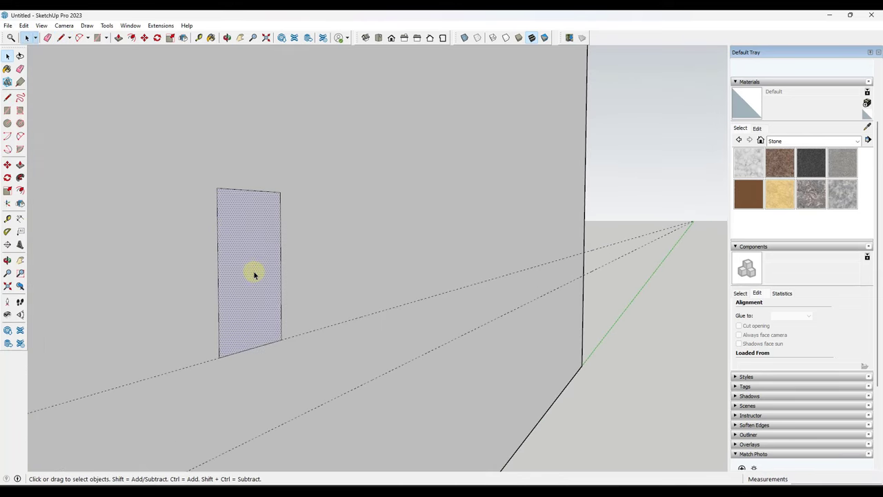
scroll(253, 272, down, 1)
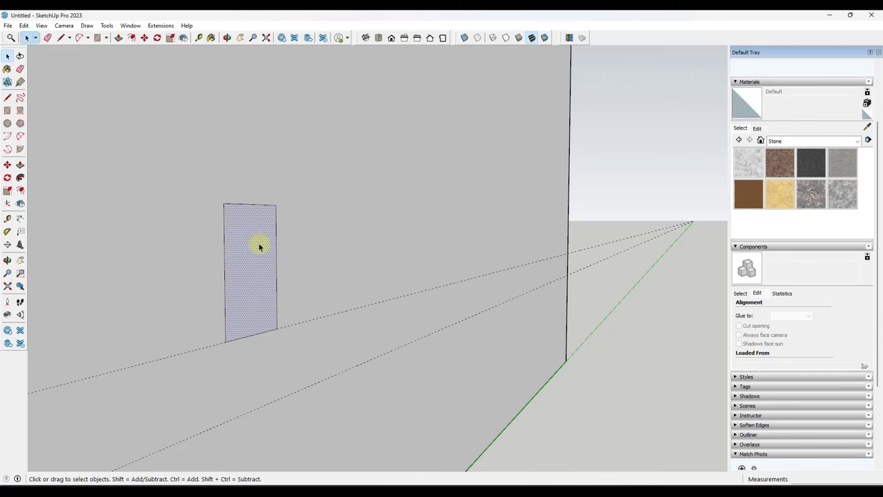
drag(199, 170, 297, 353)
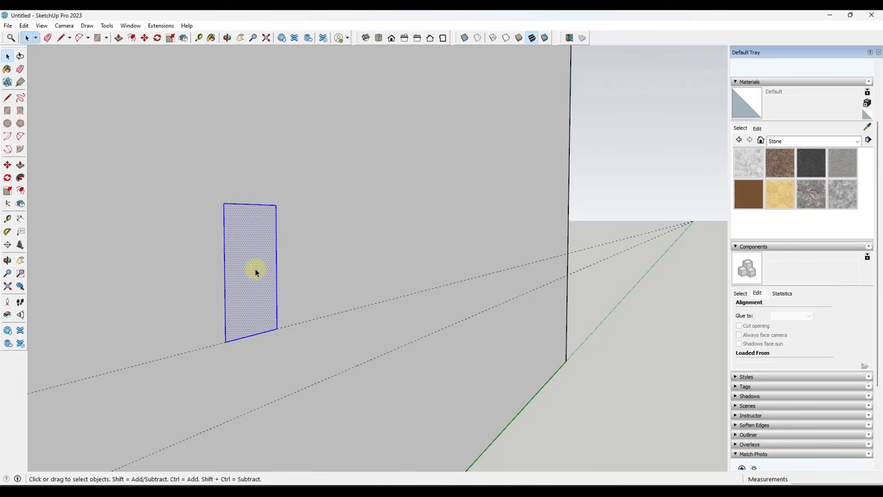
right_click(259, 274)
click(309, 341)
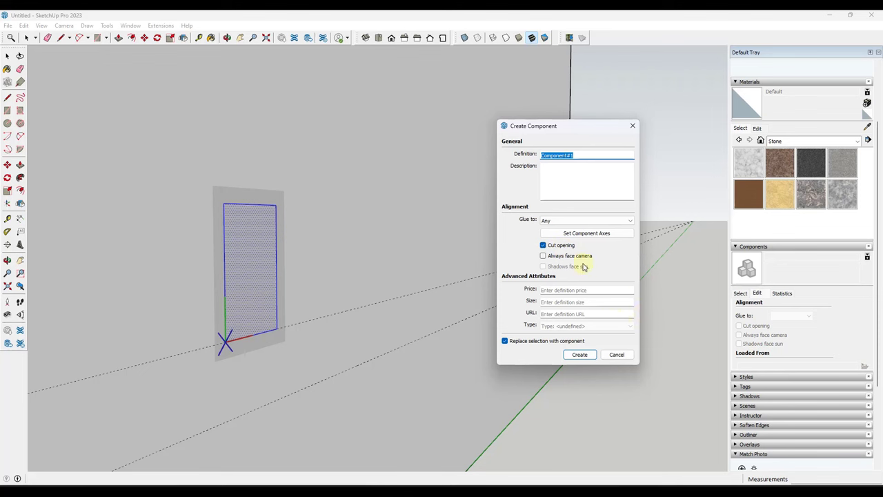
- Set the component's Glue to option to Vertical and create the window component
click(559, 220)
click(556, 247)
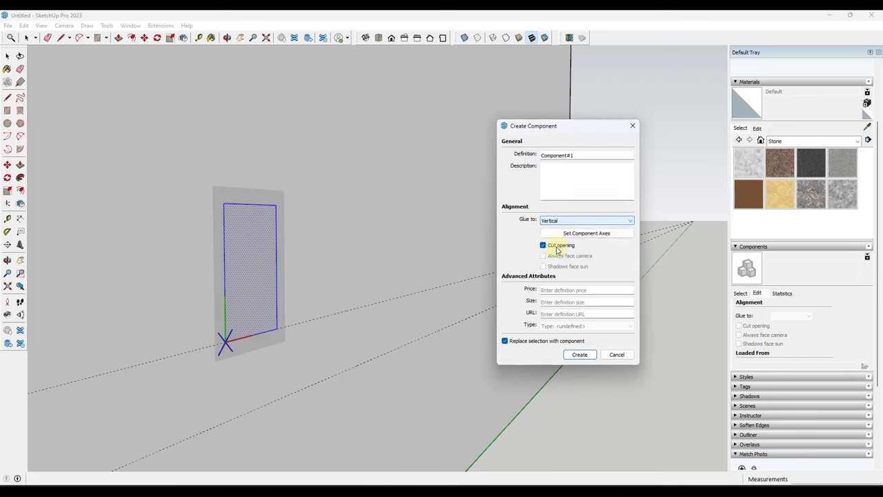
click(552, 221)
click(555, 240)
click(552, 221)
click(556, 247)
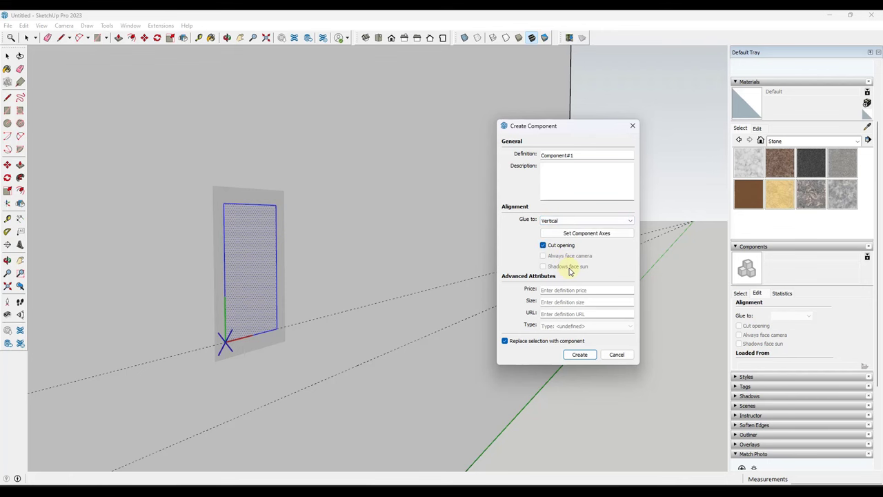
mouse_move(719, 418)
click(579, 355)
- Try moving the window component sideways along the wall
middle_drag(324, 288, 258, 256)
double_click(257, 260)
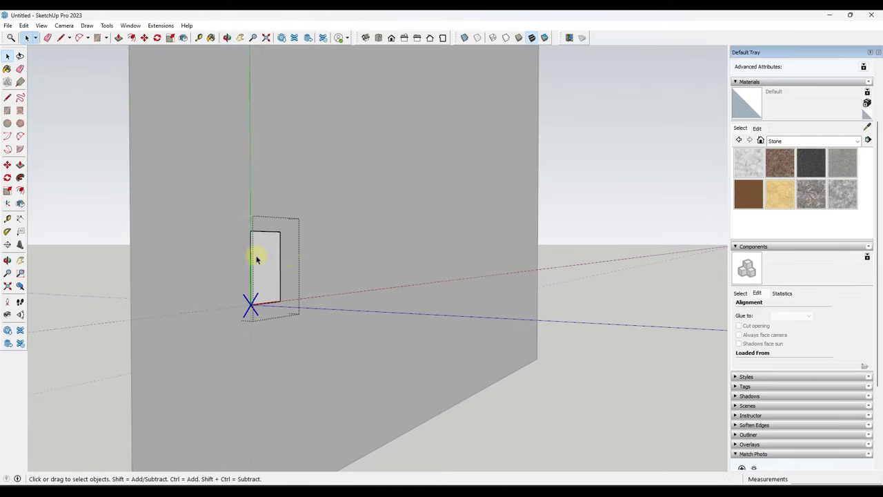
click(345, 247)
click(272, 266)
key(m)
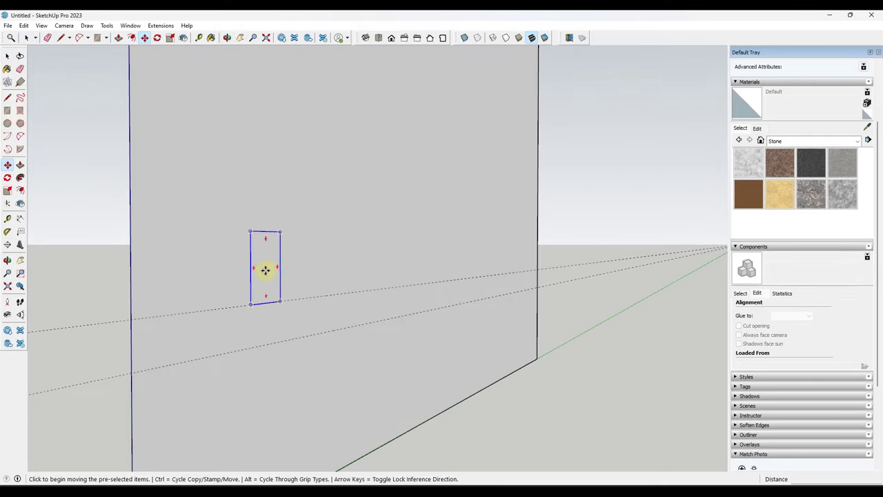
click(265, 269)
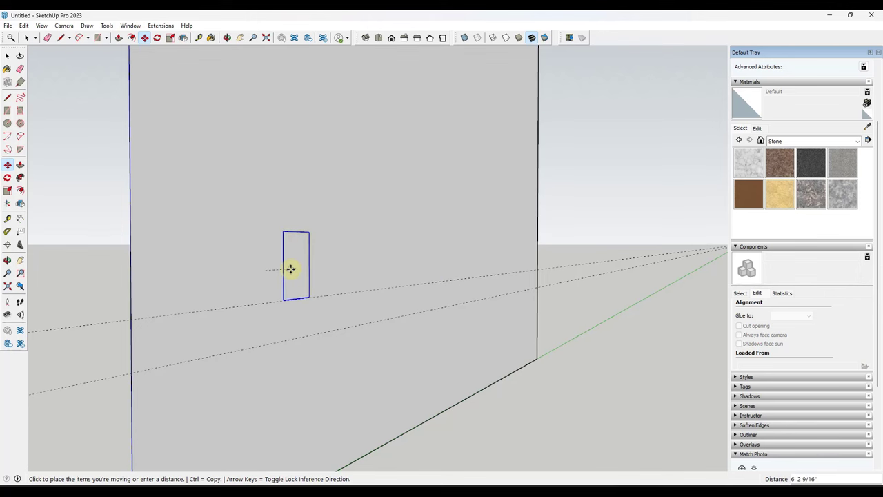
click(291, 269)
key(space)
- Edit the window component and extrude its face back behind the wall with Push/Pull
middle_drag(266, 272, 281, 285)
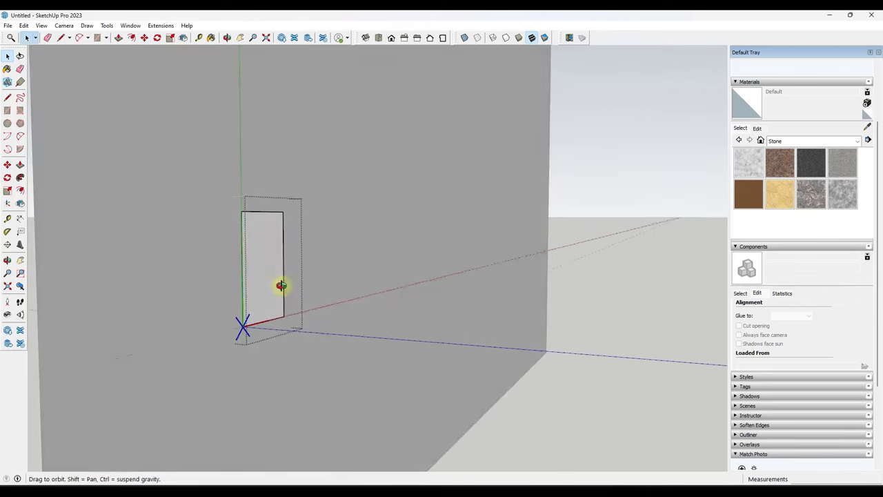
scroll(244, 325, up, 6)
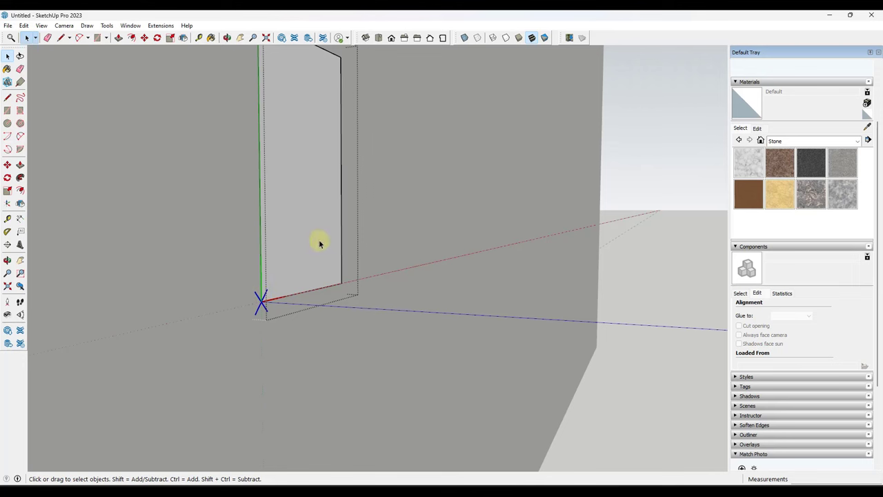
key(p)
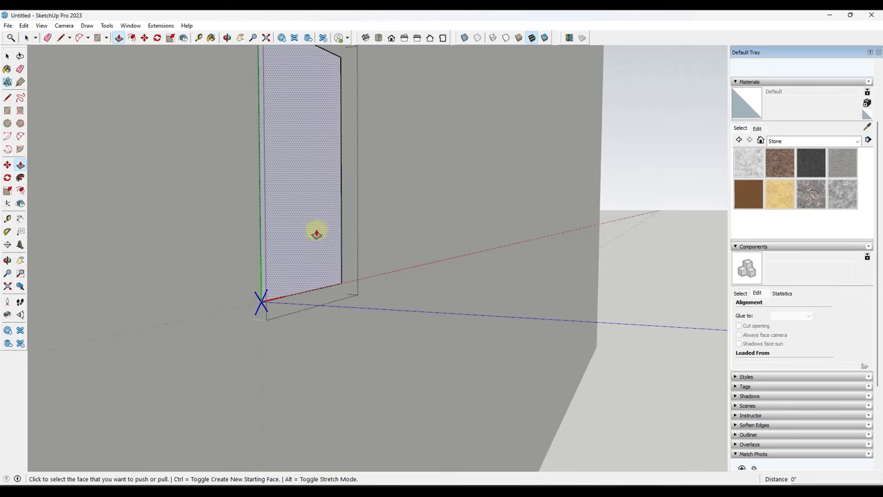
click(317, 227)
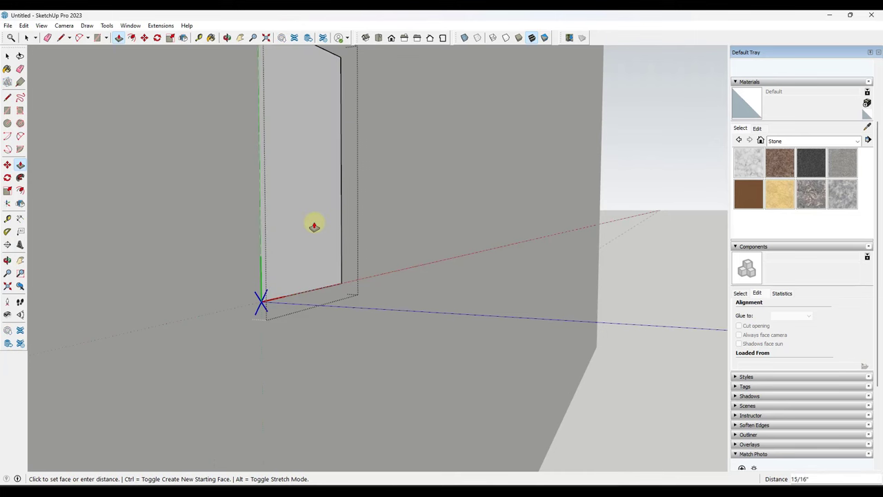
middle_drag(309, 227, 474, 235)
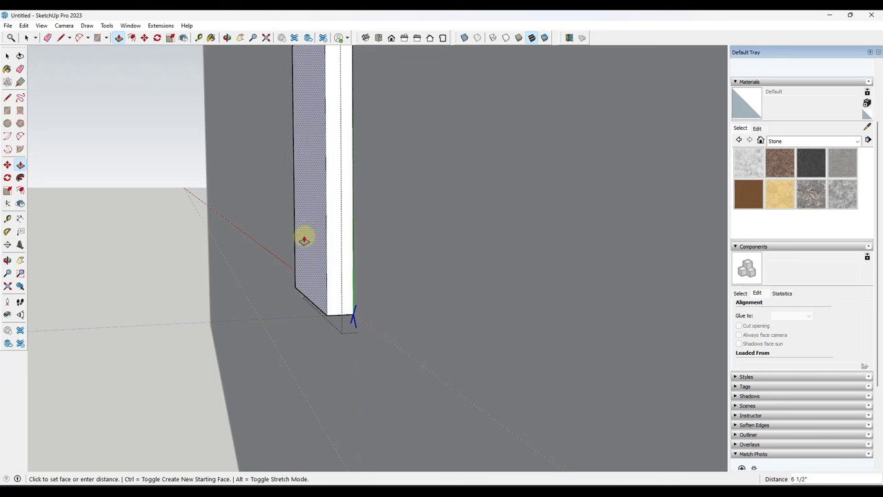
click(349, 301)
key(space)
- Finish the extrusion and delete the window component's front face in the plane of the wall
scroll(335, 296, down, 3)
middle_drag(465, 280, 272, 256)
scroll(369, 237, up, 2)
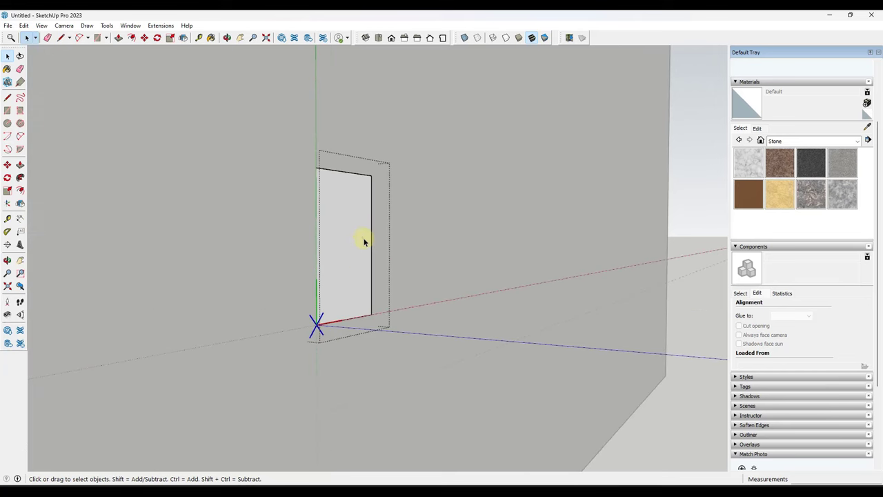
click(345, 245)
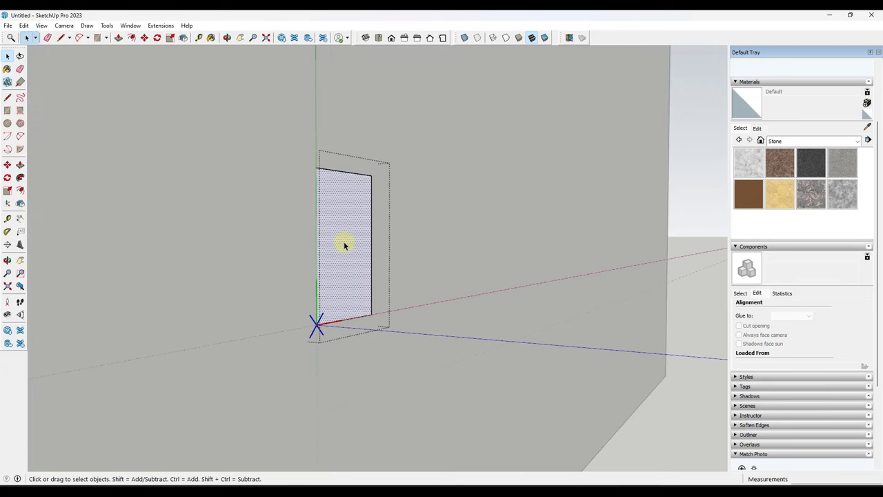
scroll(325, 311, up, 3)
middle_drag(306, 321, 317, 336)
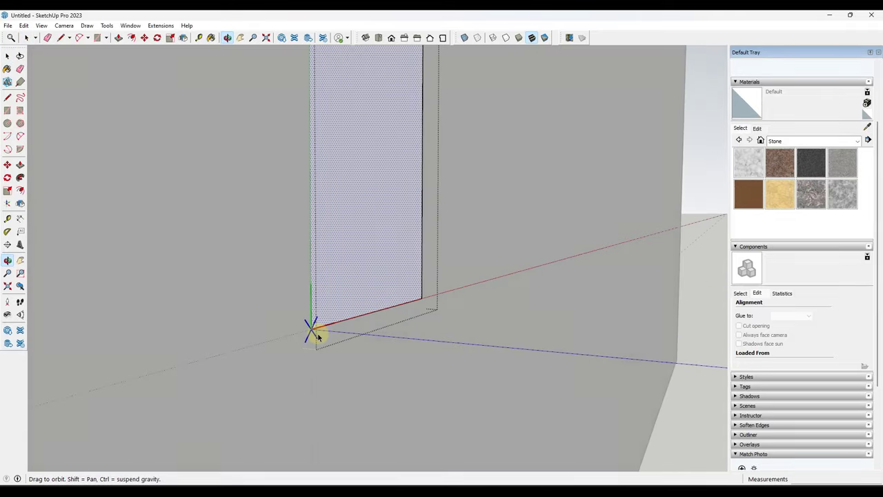
scroll(450, 248, down, 2)
middle_drag(431, 237, 387, 248)
middle_drag(476, 276, 392, 231)
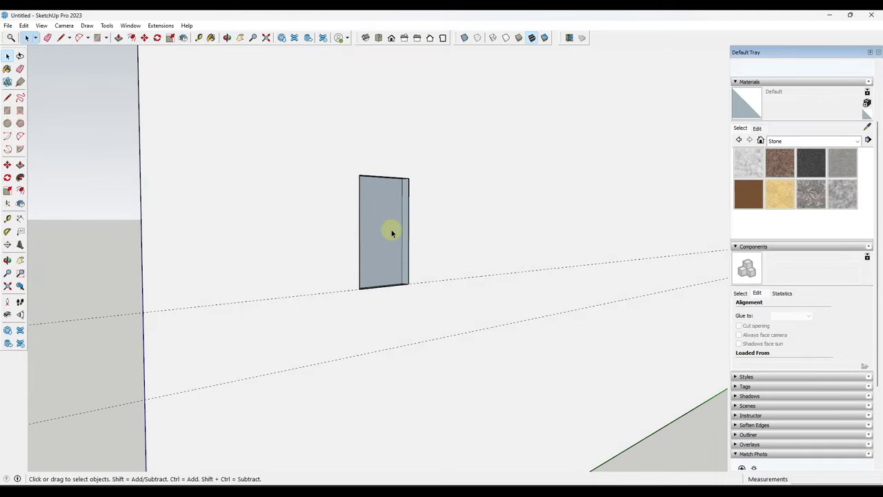
- Edit the window component again and delete the recess's back face to open it through the wall
scroll(386, 232, up, 2)
click(385, 232)
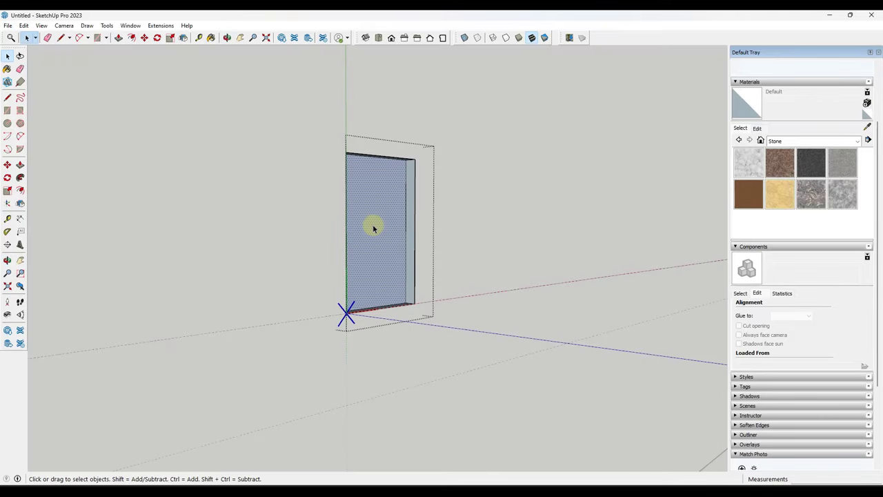
double_click(373, 228)
scroll(499, 289, down, 3)
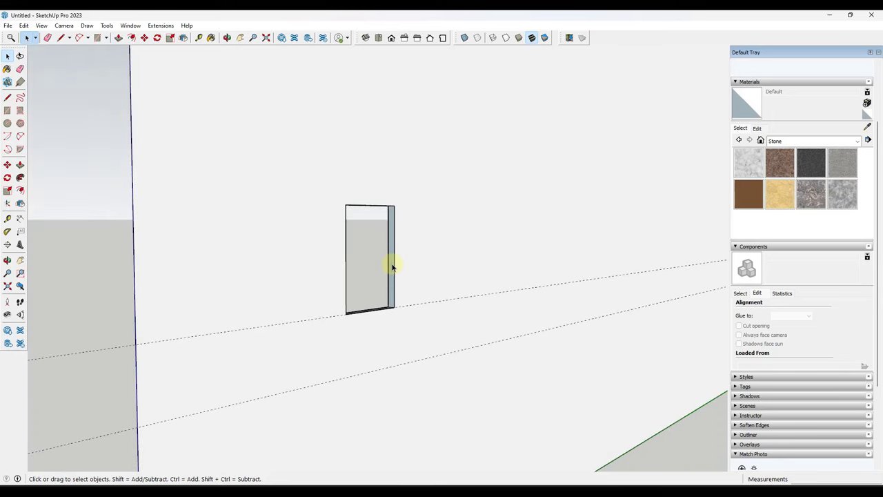
click(391, 266)
scroll(391, 267, up, 2)
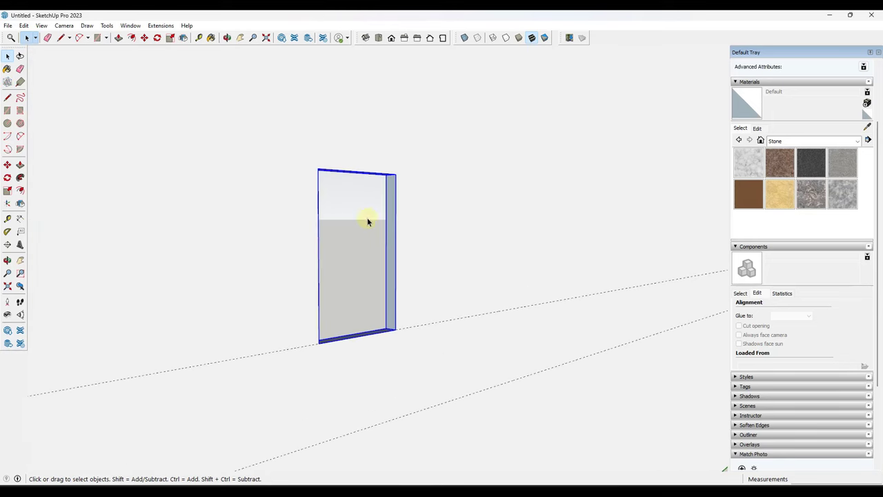
scroll(470, 240, down, 2)
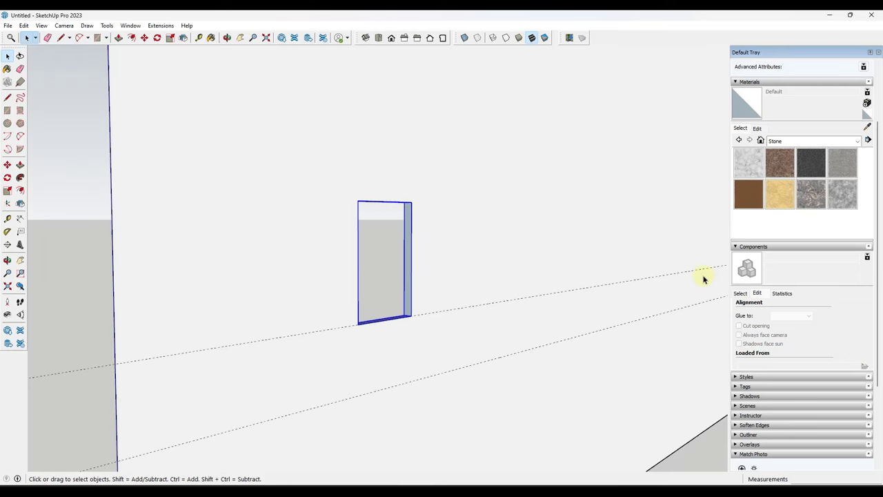
- Place three copies of Component#1 from the in-model components in a row along the wall's guide line
click(740, 294)
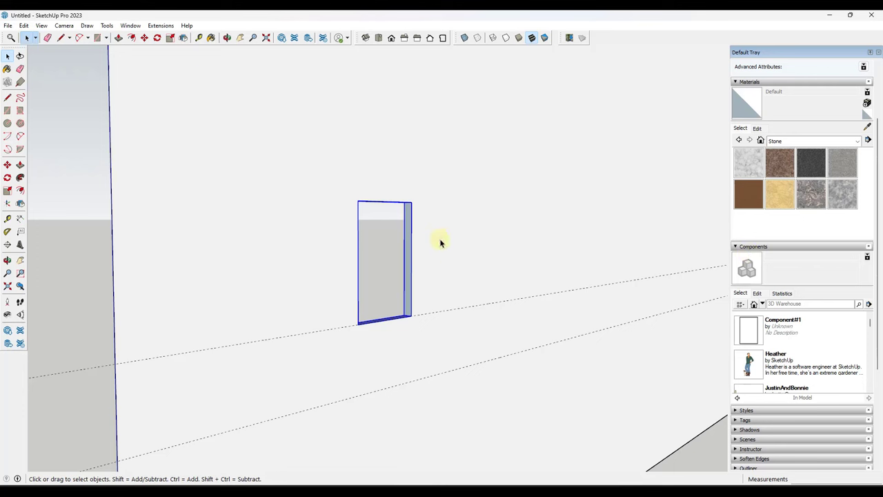
click(778, 327)
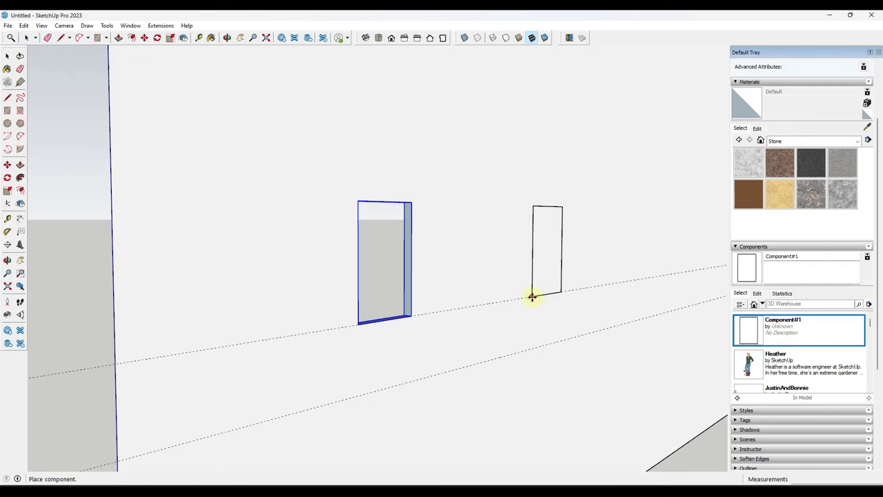
click(532, 297)
click(751, 334)
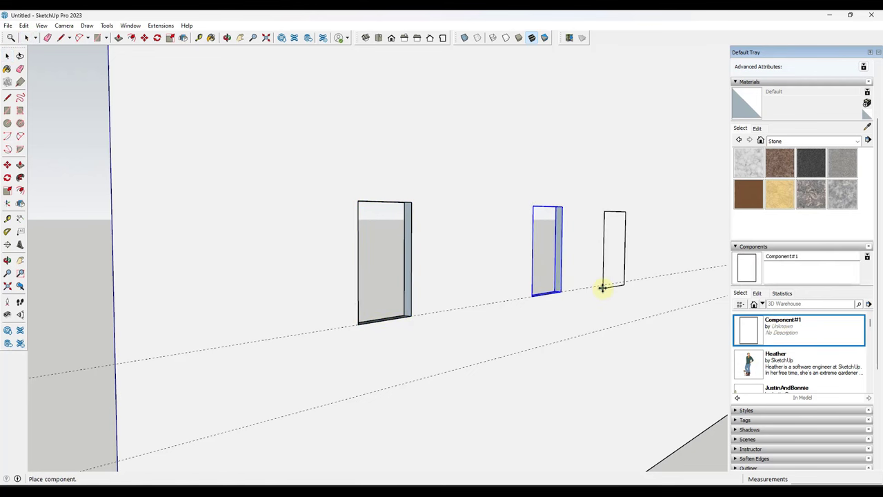
click(611, 283)
scroll(673, 239, down, 3)
key(ctrl+z)
scroll(673, 239, up, 3)
click(747, 335)
click(488, 283)
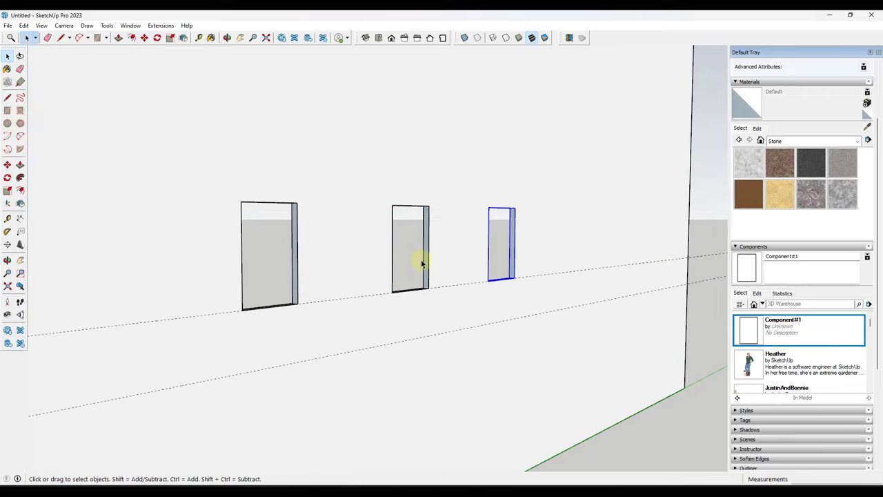
scroll(427, 251, down, 2)
scroll(207, 242, up, 1)
middle_drag(230, 246, 265, 247)
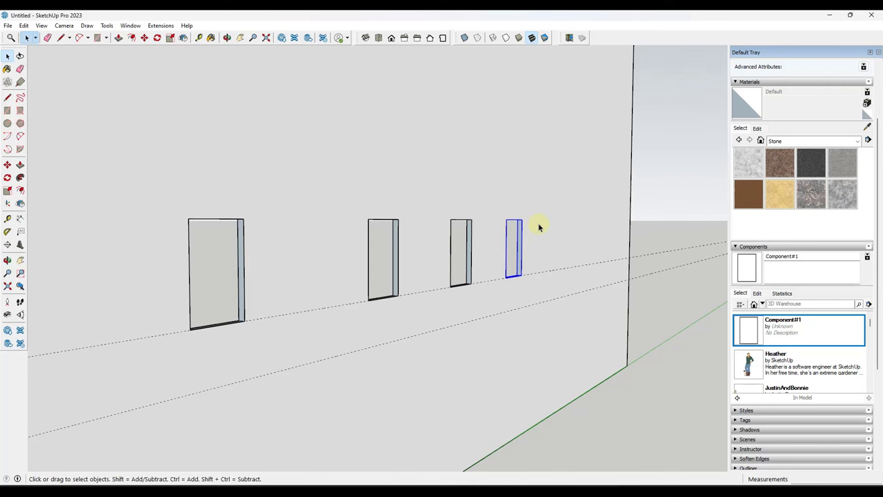
- Delete the three added window copies, keeping only the original window in the wall
scroll(438, 231, down, 2)
click(445, 220)
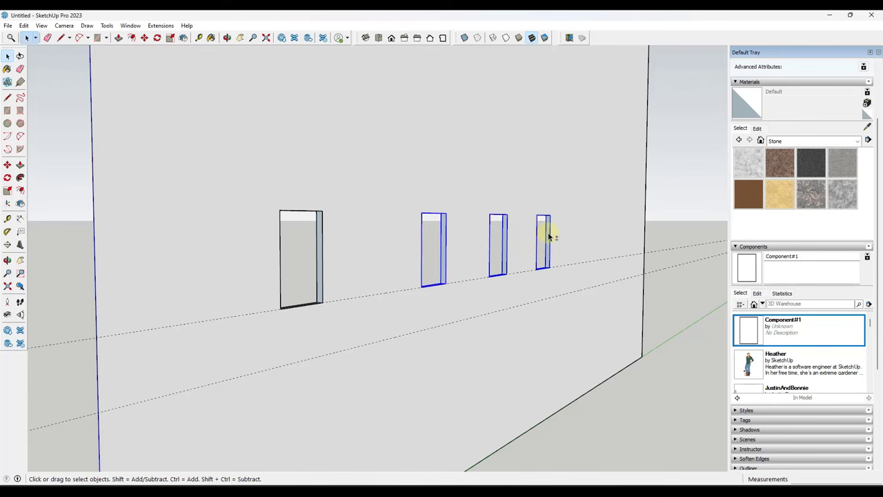
key(Delete)
- Rename Component#1 to Window and locate it among the in-model components
scroll(279, 248, up, 5)
scroll(282, 233, up, 2)
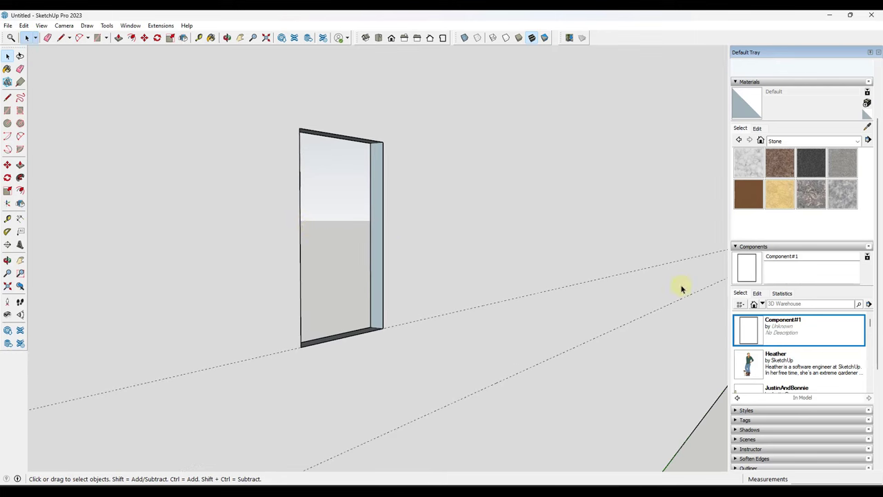
click(757, 293)
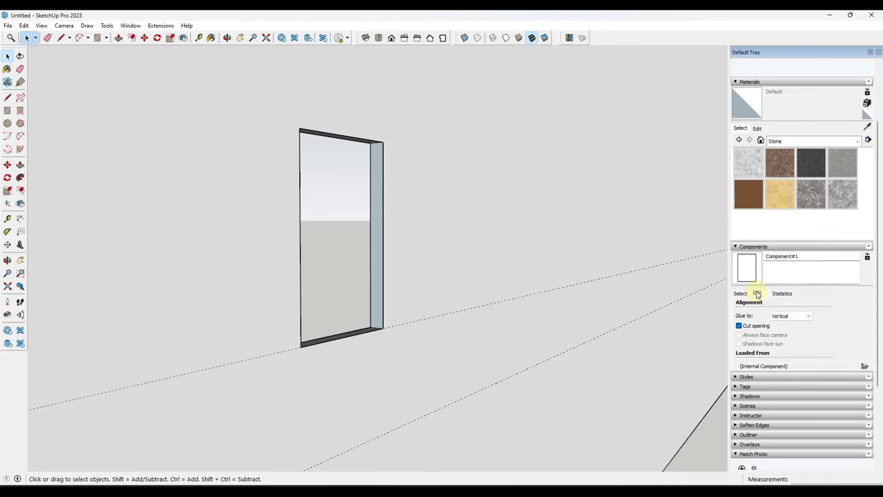
scroll(774, 333, up, 2)
scroll(785, 383, down, 2)
click(739, 293)
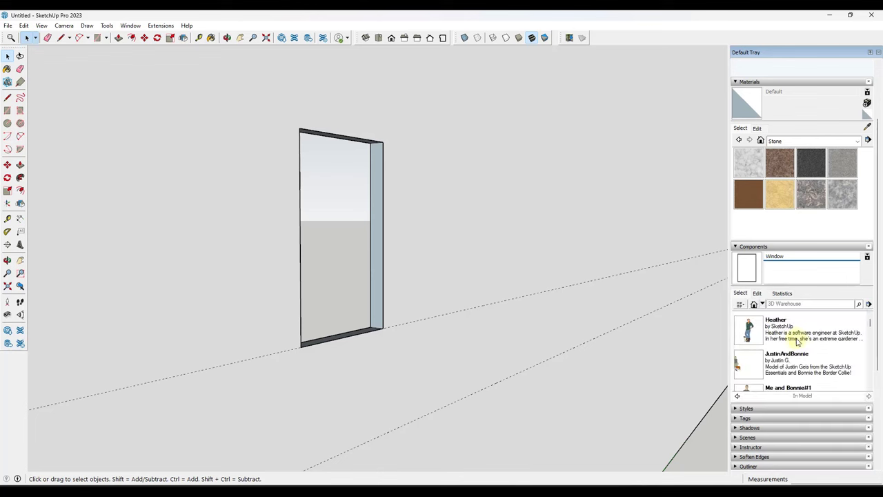
drag(872, 340, 874, 371)
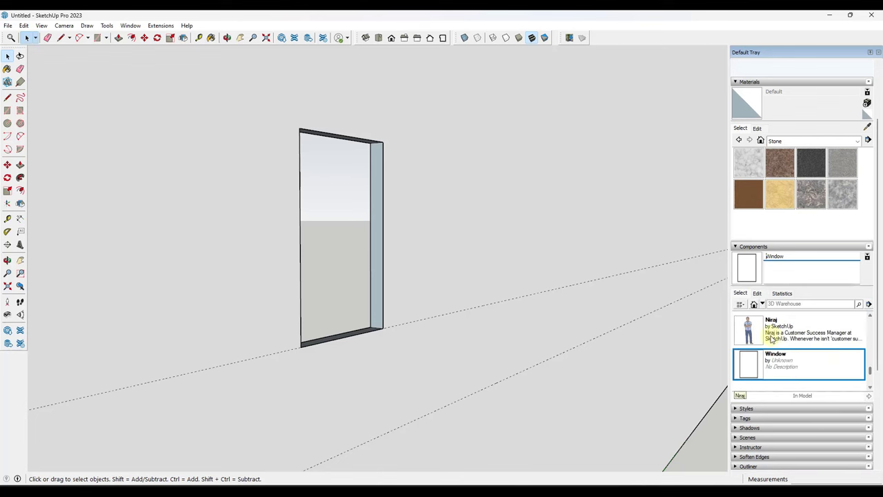
- Edit the Window component and draw a line along the recess's rear lower edge to recreate its back face
click(376, 231)
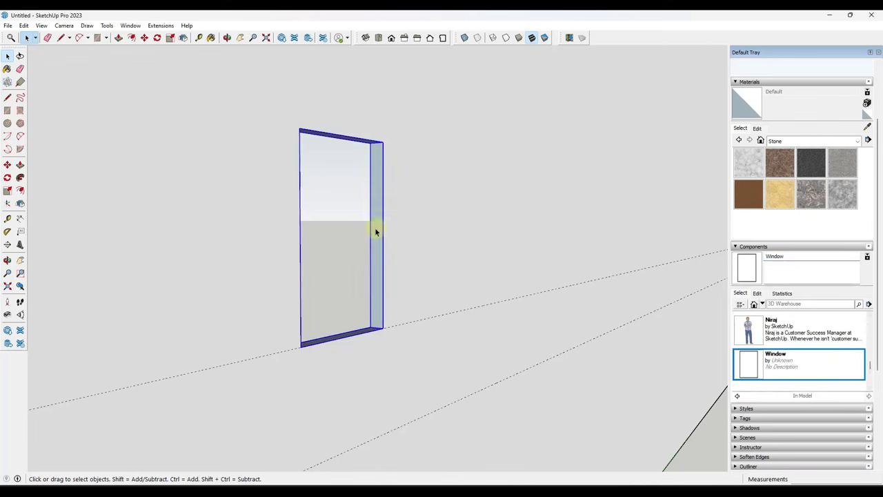
double_click(376, 232)
middle_drag(370, 273, 468, 356)
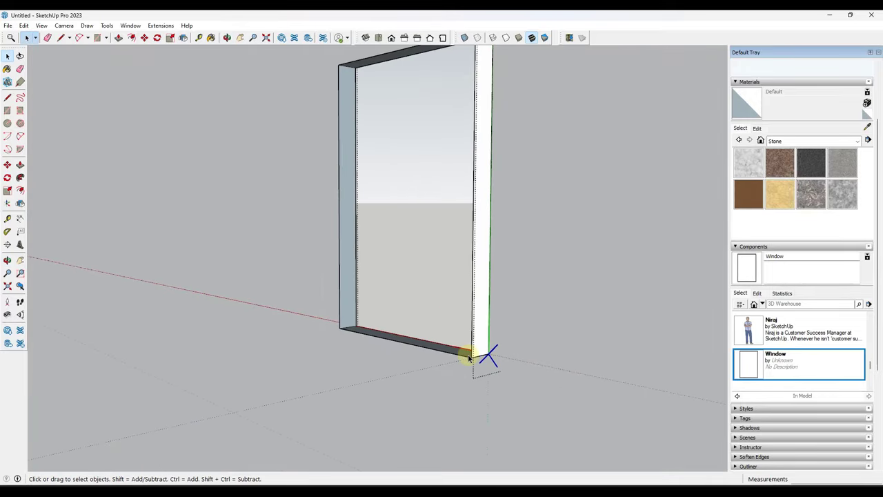
key(l)
click(471, 355)
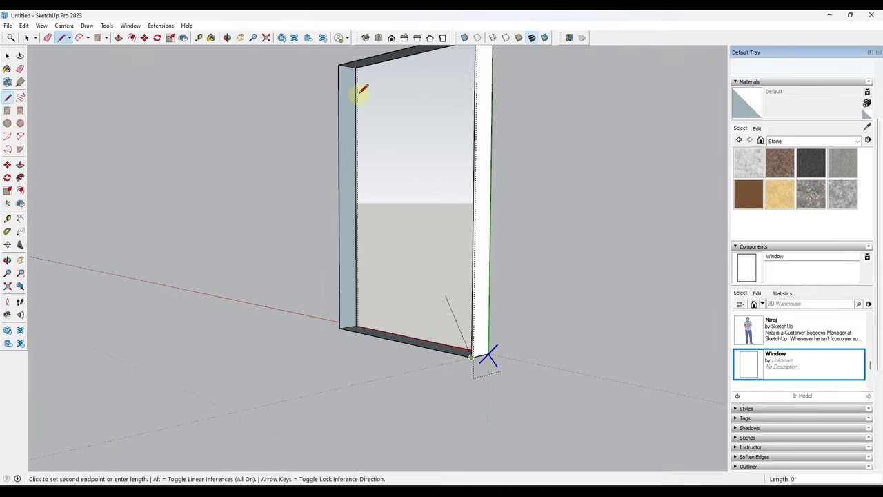
click(343, 323)
- Offset the recess's back face inward and delete the inner face to leave a narrow frame border
key(space)
key(o)
drag(465, 173, 270, 192)
key(space)
middle_drag(270, 191, 398, 183)
key(f)
click(414, 179)
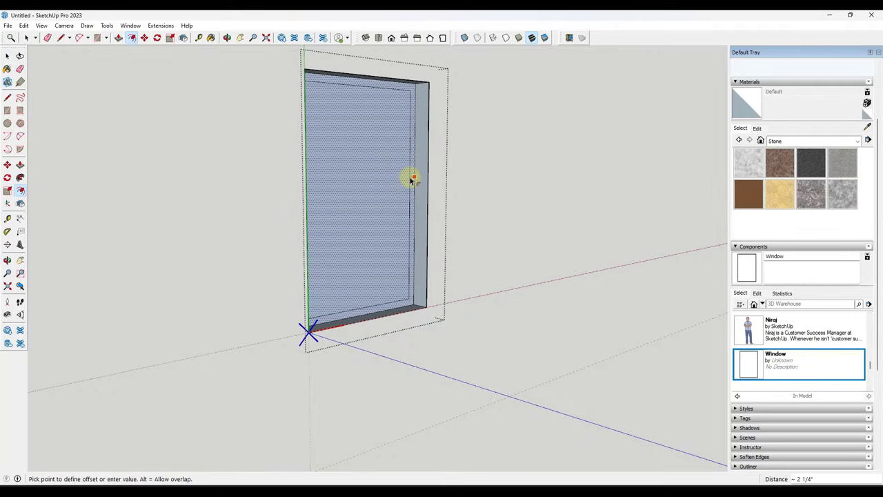
key(Return)
key(space)
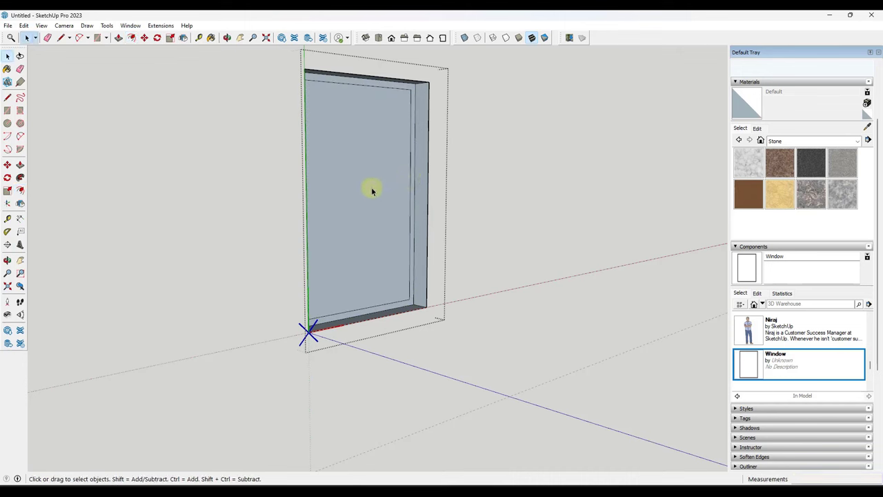
click(369, 200)
key(Delete)
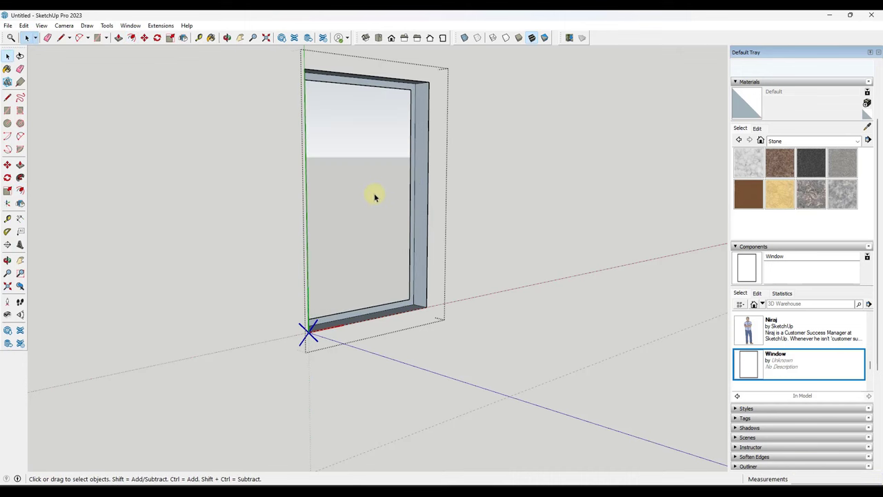
- Extrude the window frame's border face with Push/Pull to a distance of 4"
scroll(417, 148, up, 3)
key(p)
click(415, 128)
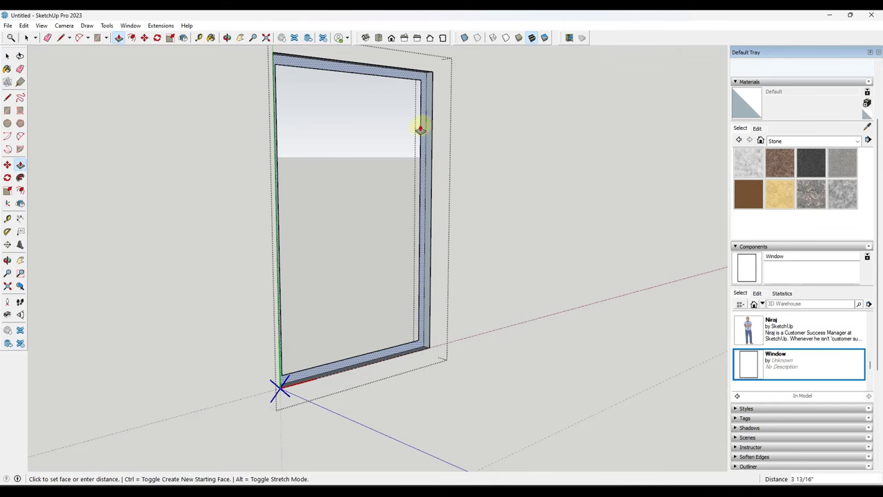
click(423, 129)
click(424, 130)
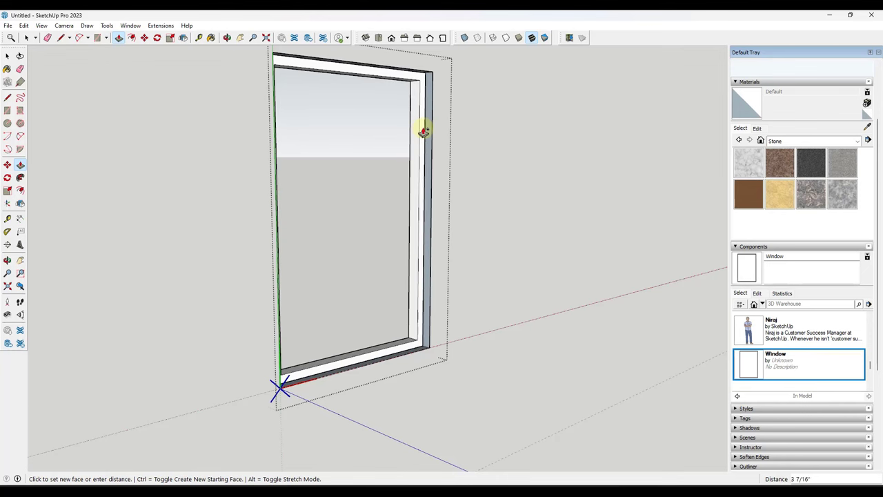
key(Return)
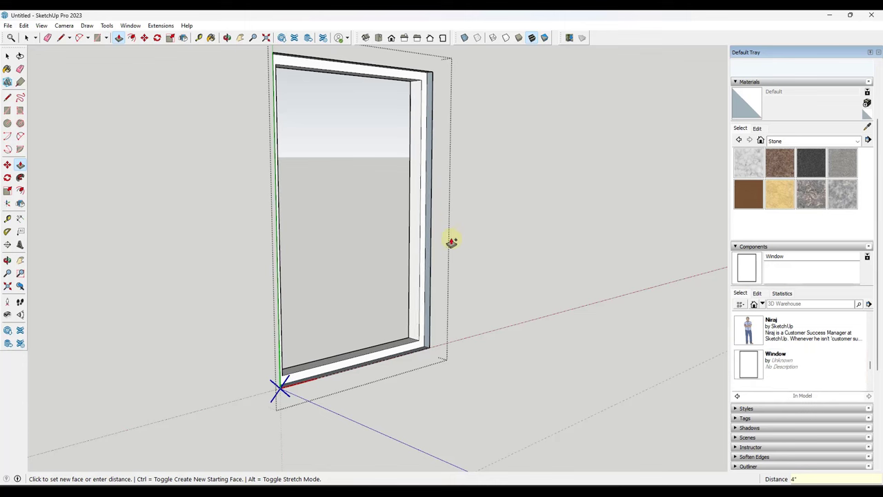
key(space)
- Select the reveal faces around the window opening and reverse them
scroll(410, 347, up, 5)
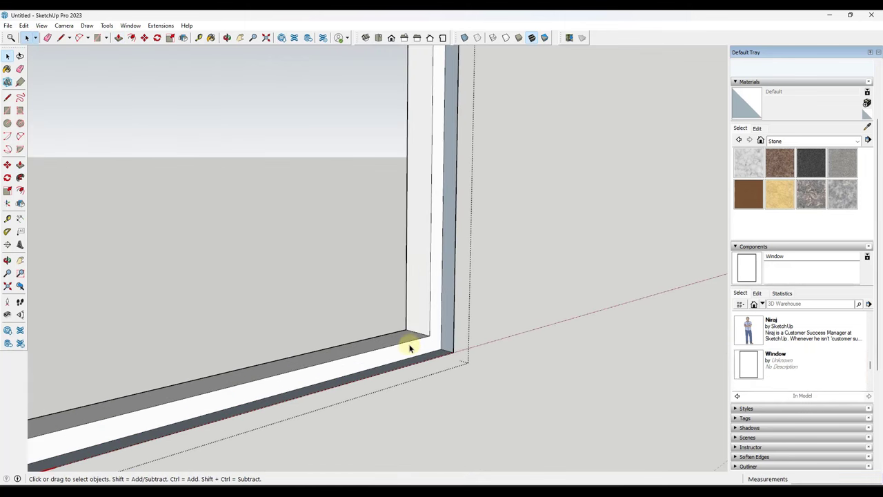
scroll(410, 347, down, 2)
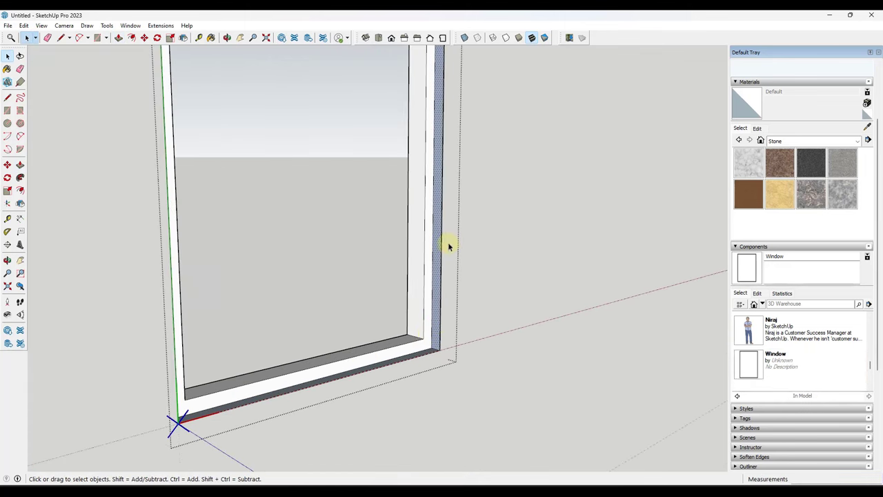
scroll(404, 352, up, 2)
scroll(407, 339, down, 5)
middle_drag(406, 329, 325, 197)
scroll(335, 219, up, 4)
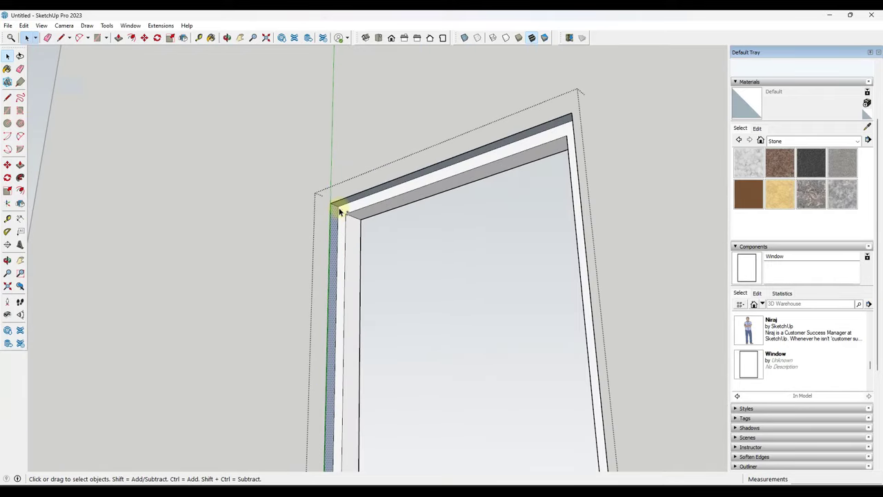
right_click(345, 205)
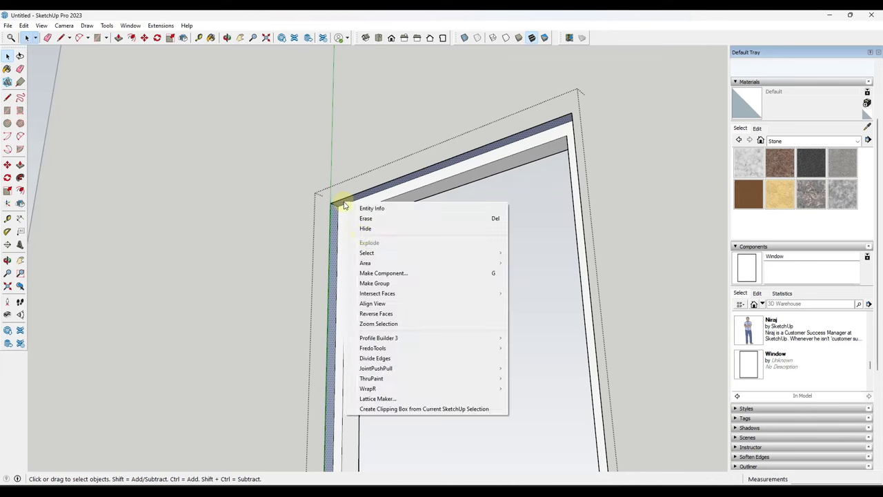
click(384, 313)
- Select all of the extruded window frame's geometry from a side view and make it a group
middle_drag(371, 288, 401, 237)
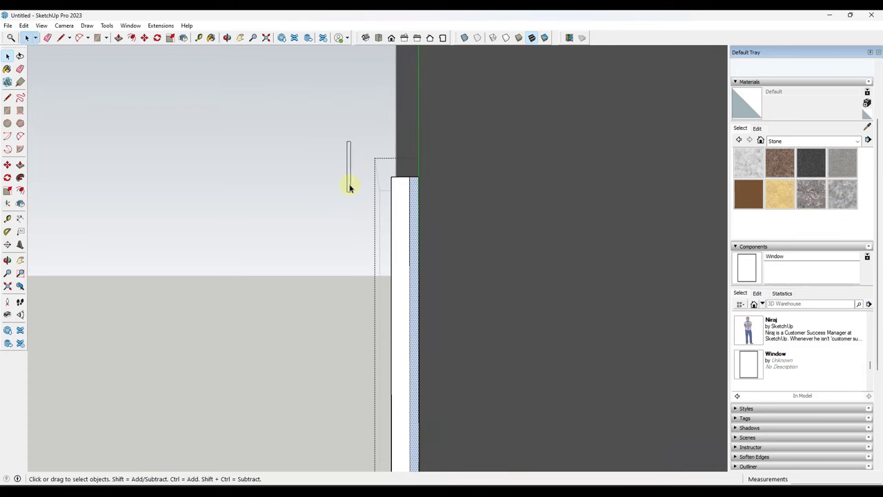
middle_drag(349, 186, 362, 255)
drag(350, 145, 398, 446)
middle_drag(398, 446, 248, 381)
scroll(249, 381, up, 4)
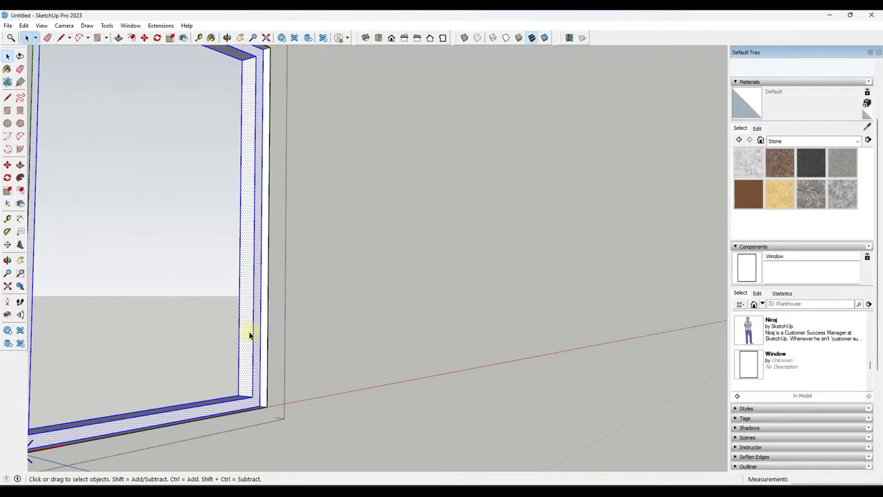
right_click(250, 335)
click(287, 178)
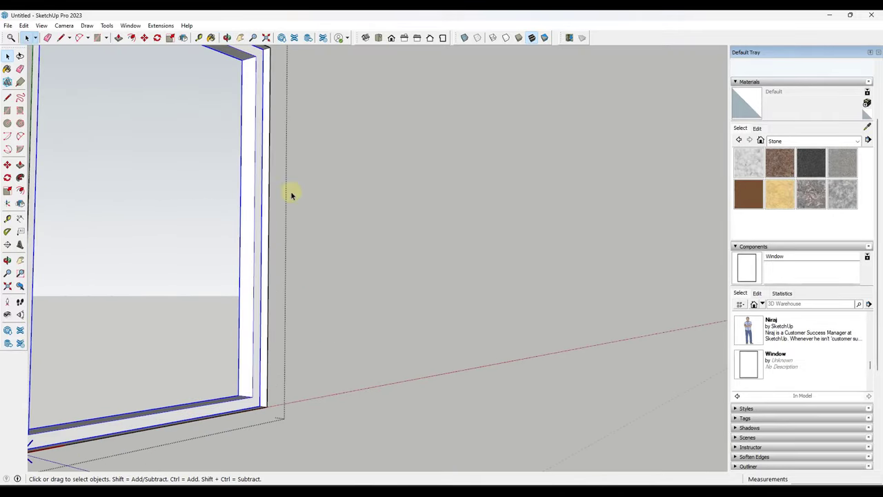
- Draw lines from the midpoint of the frame's inner back edges to close a 3' 8" by 2' 10" face over the opening's upper half
scroll(357, 289, down, 3)
middle_drag(357, 290, 6, 244)
middle_drag(363, 233, 287, 140)
scroll(301, 168, up, 2)
key(l)
scroll(279, 143, up, 3)
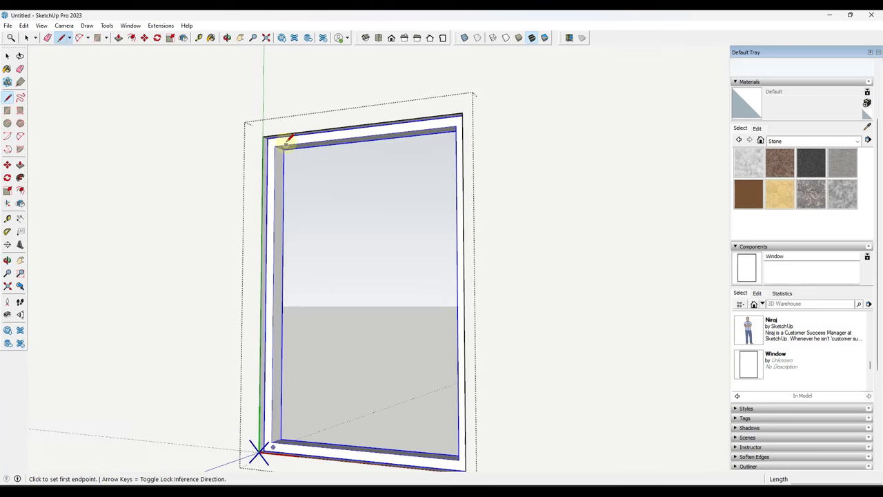
click(283, 149)
click(283, 291)
middle_drag(286, 292, 468, 282)
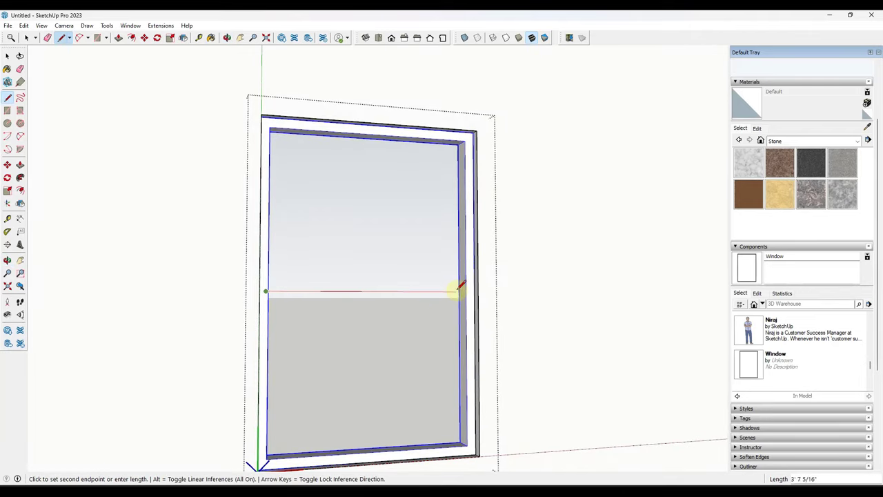
click(458, 292)
click(459, 146)
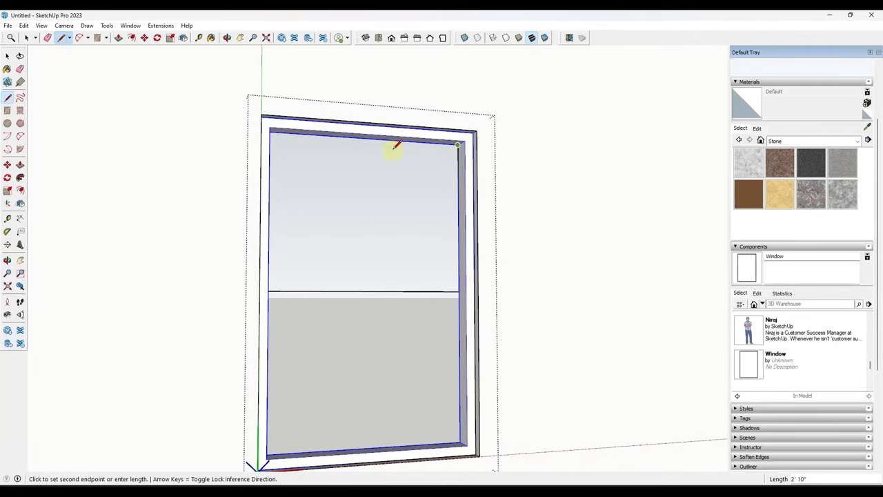
middle_drag(473, 197, 285, 147)
click(285, 146)
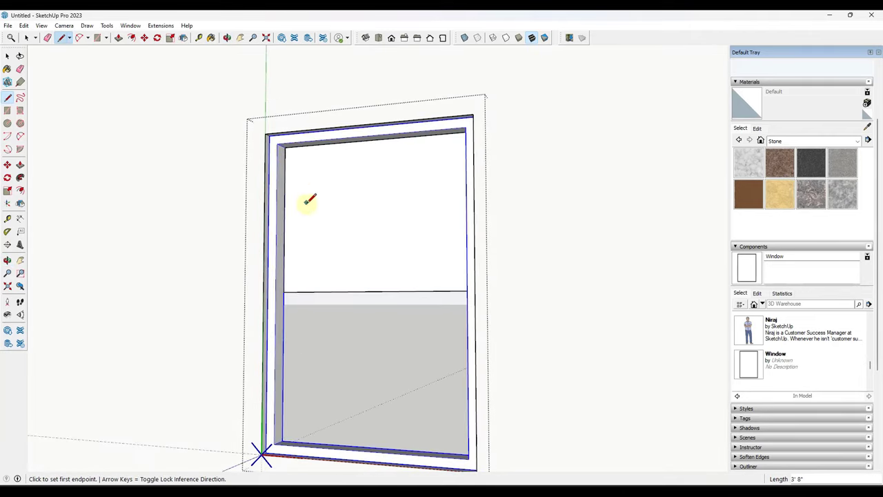
- Offset the upper half's face inward to form a narrow sash border
middle_drag(306, 197, 349, 229)
key(space)
middle_drag(292, 237, 289, 231)
key(f)
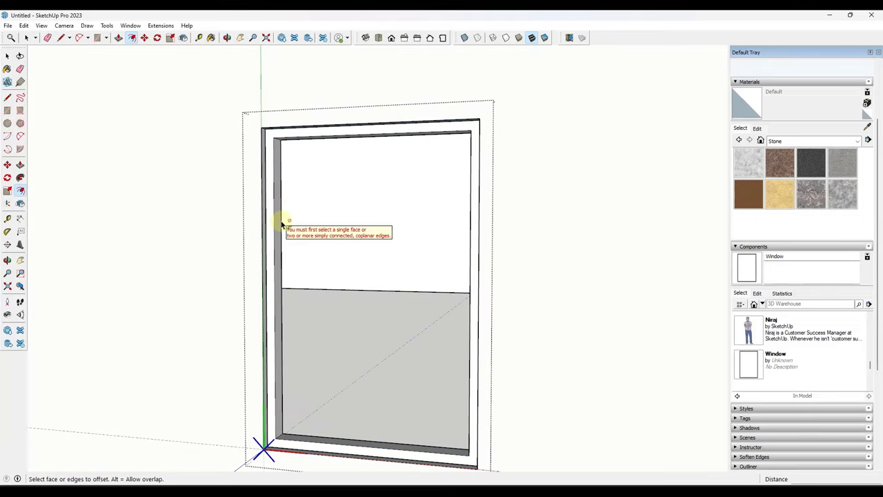
click(289, 225)
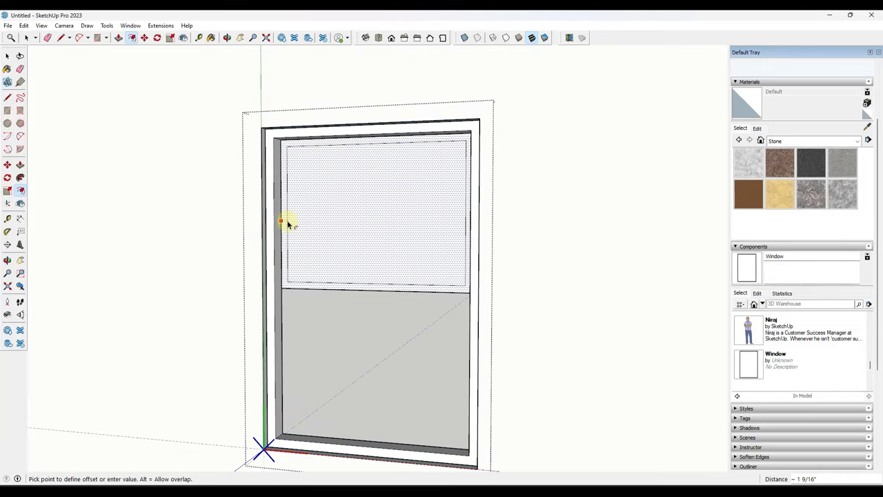
click(288, 224)
- Extrude the upper sash border with Push/Pull to the midpoint of the window frame's depth
key(space)
key(p)
click(286, 292)
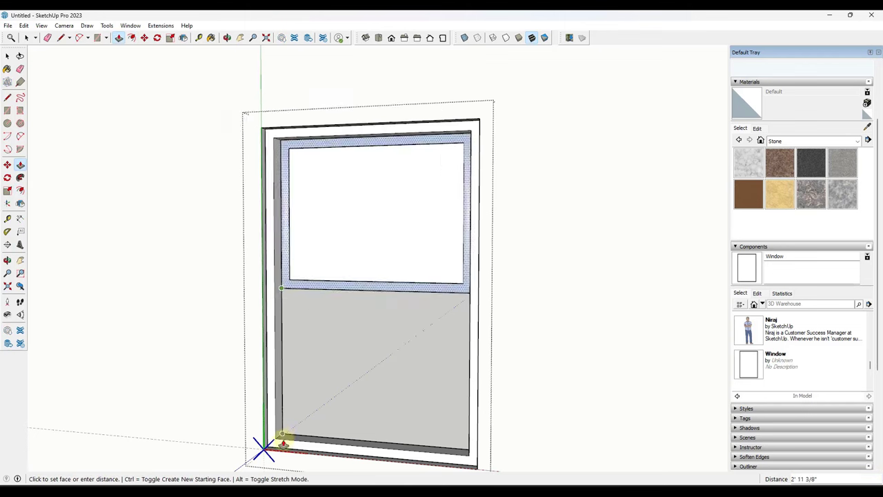
scroll(281, 441, up, 3)
scroll(278, 433, up, 3)
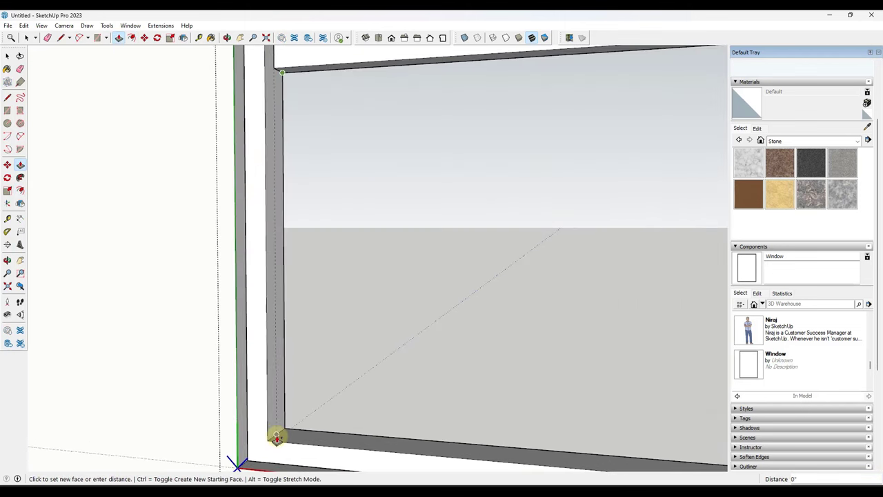
click(277, 436)
scroll(325, 311, down, 5)
middle_drag(335, 254, 335, 282)
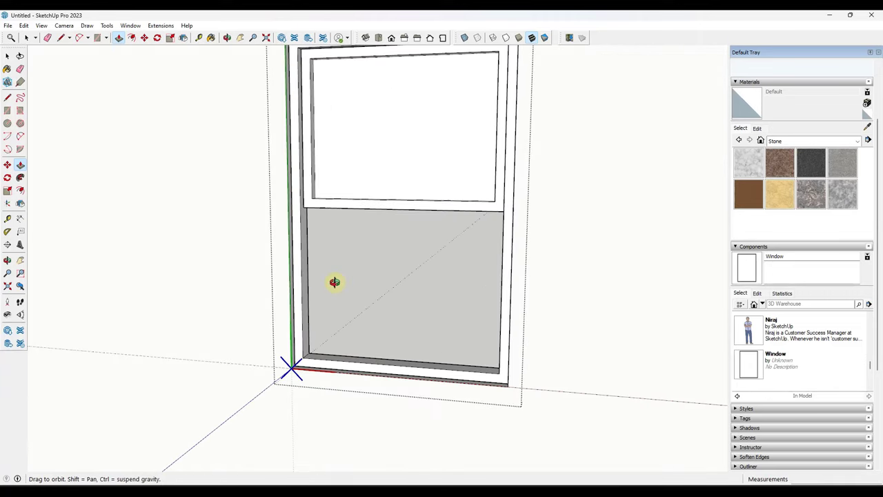
- Draw a glass pane rectangle midway through the upper sash's depth, between opposite inner corners
key(space)
middle_drag(375, 133, 346, 134)
scroll(315, 198, up, 10)
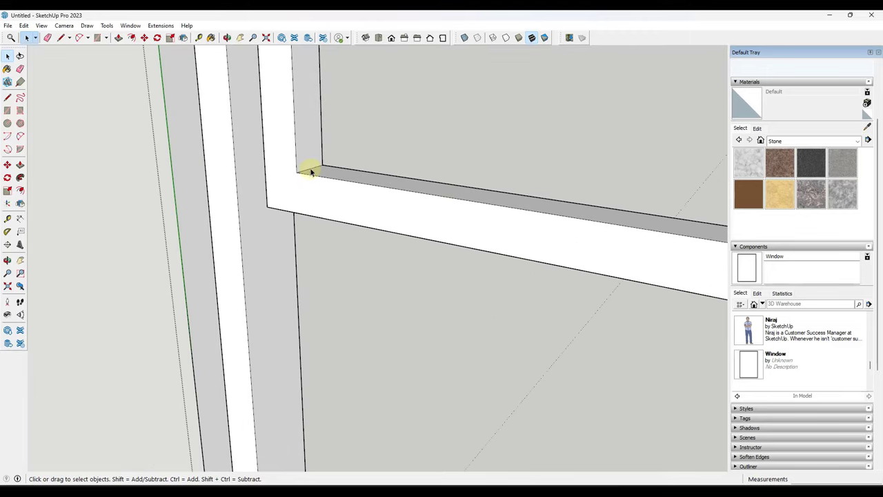
key(r)
click(312, 168)
scroll(314, 176, down, 8)
middle_drag(322, 182, 690, 96)
scroll(414, 86, up, 5)
scroll(411, 88, up, 3)
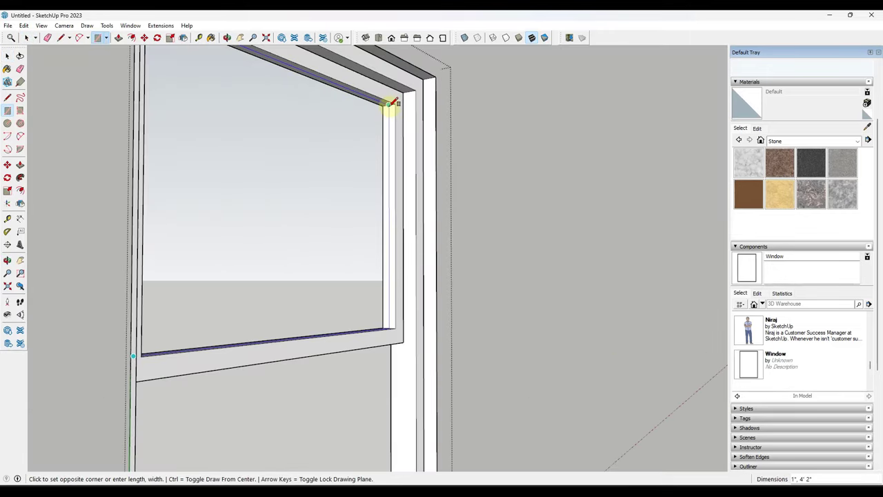
click(394, 103)
key(space)
- Paint the upper sash's glass pane with Translucent Glass Gray from the Glass and Mirrors materials
click(781, 142)
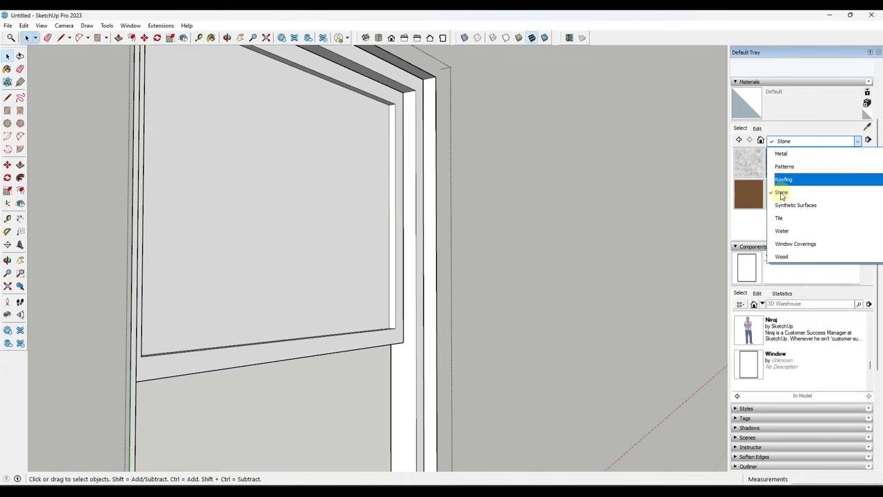
scroll(799, 202, up, 5)
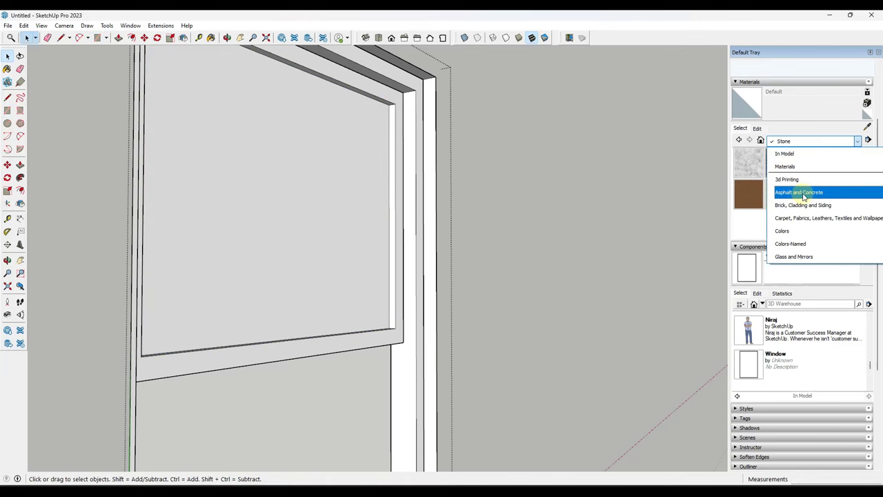
scroll(808, 214, down, 1)
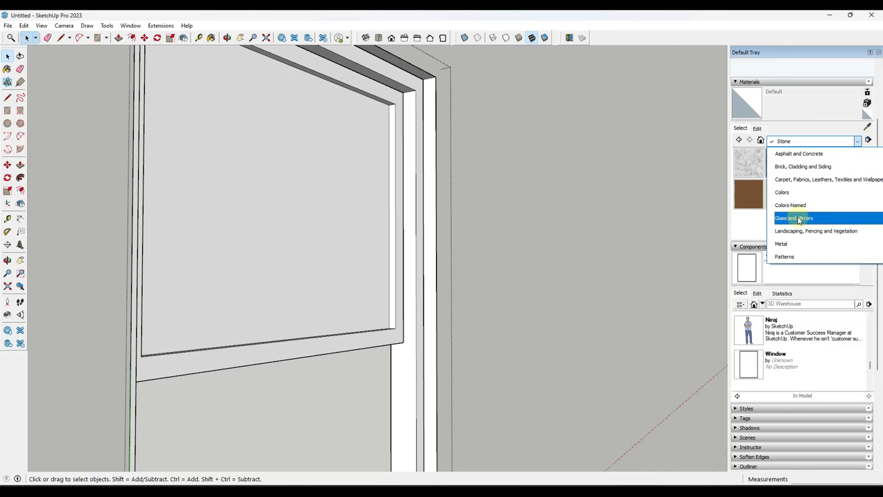
click(806, 216)
click(840, 172)
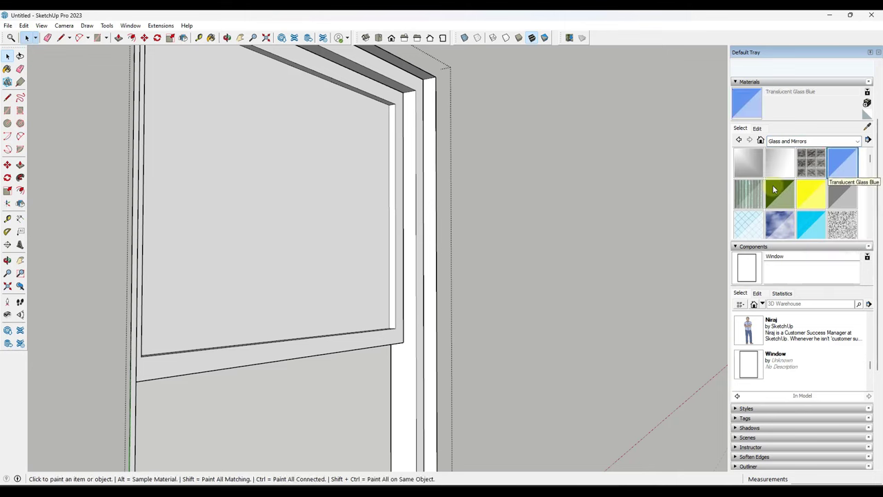
click(304, 188)
click(841, 194)
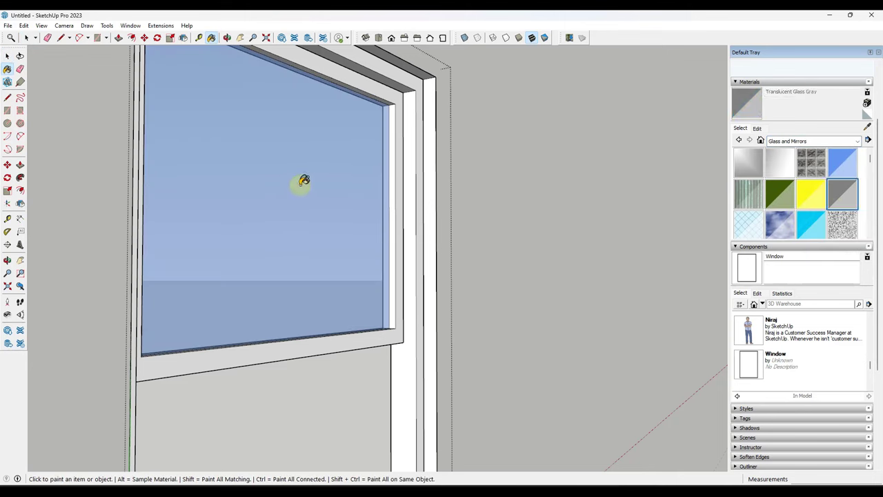
click(301, 184)
key(space)
- Turn on X-Ray, select all of the upper sash's geometry from a side view, and make it a component named Window lite
mouse_move(279, 205)
middle_down()
mouse_move(418, 230)
mouse_move(412, 211)
middle_up()
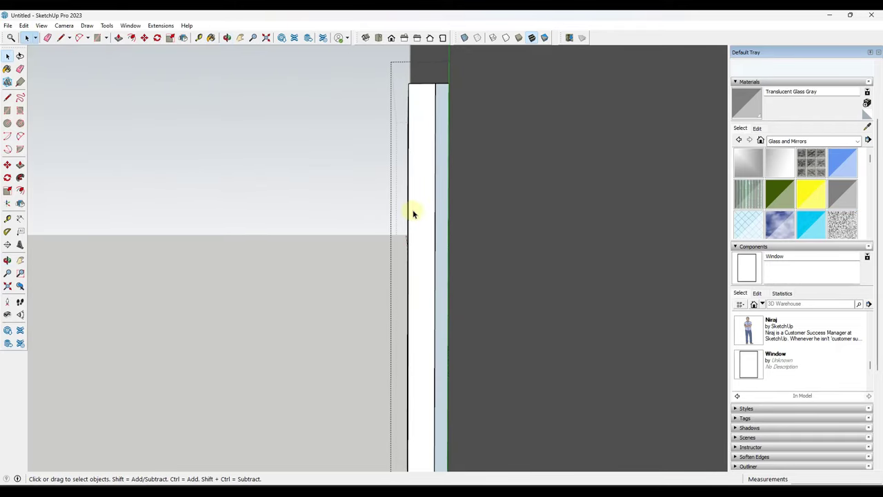
click(464, 37)
middle_drag(396, 182, 398, 181)
mouse_move(370, 122)
mouse_down()
mouse_move(400, 339)
mouse_move(426, 367)
mouse_up()
middle_drag(493, 310, 272, 239)
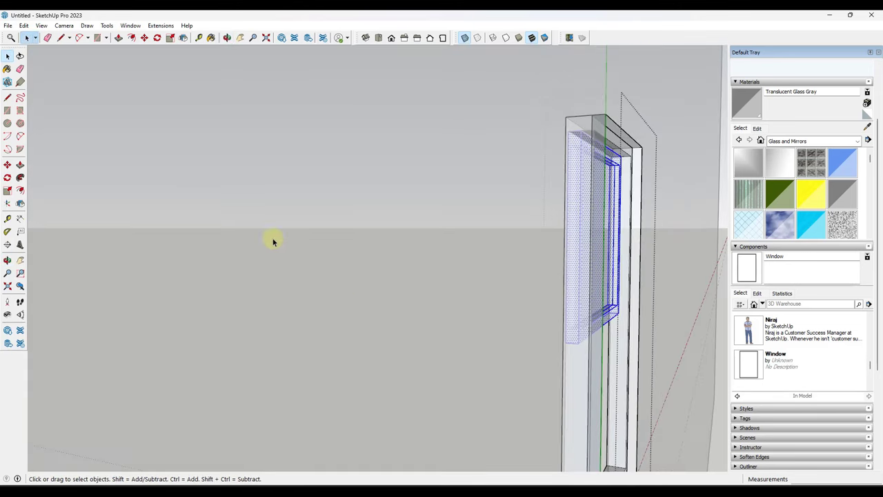
scroll(558, 312, up, 6)
right_click(539, 307)
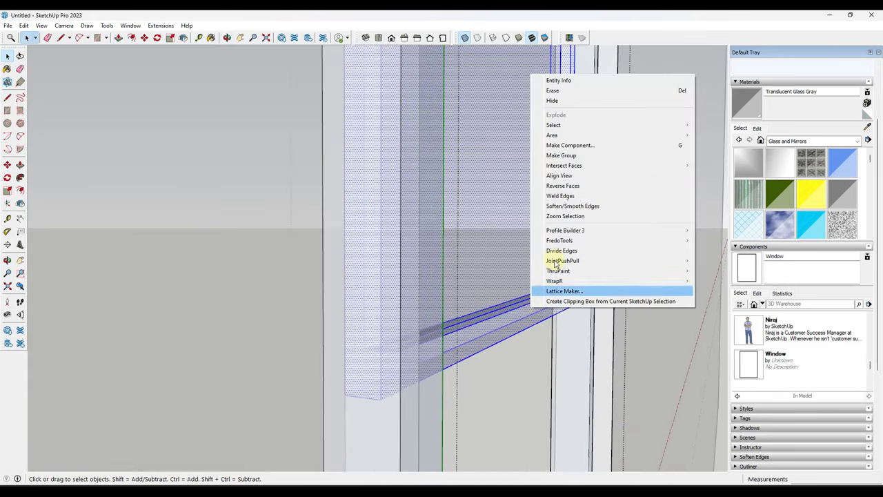
click(575, 152)
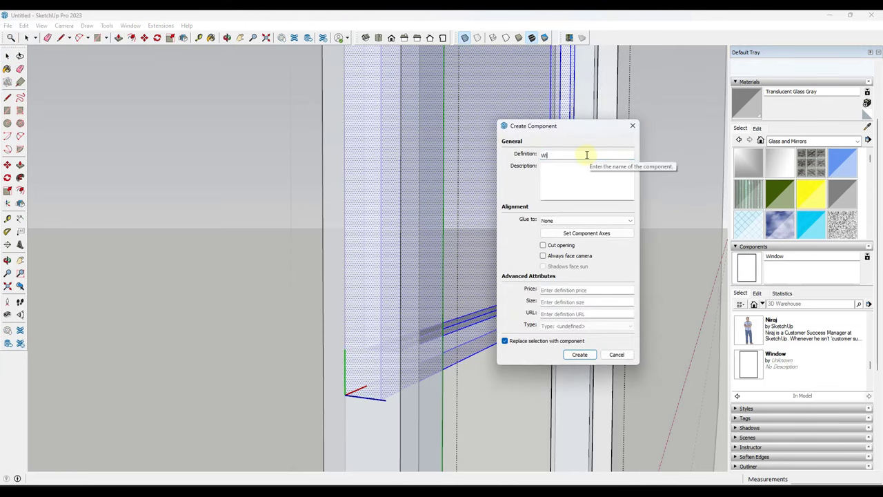
text(Window lite)
key(Return)
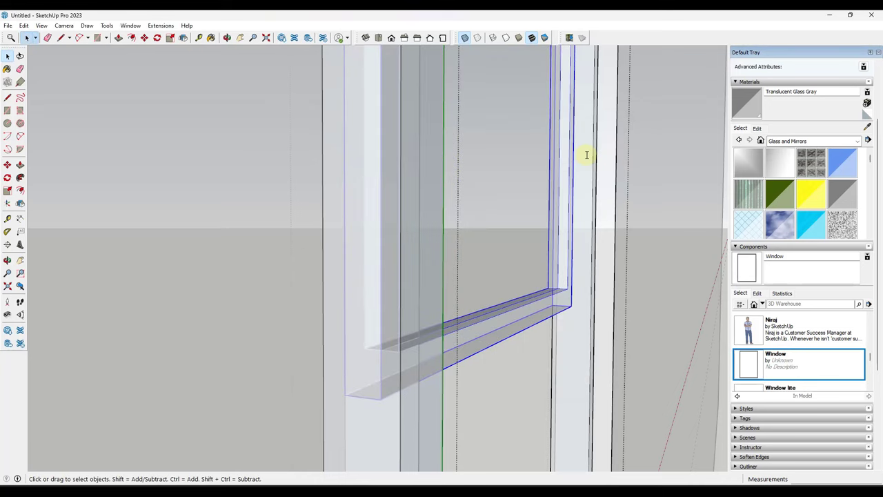
scroll(501, 260, down, 5)
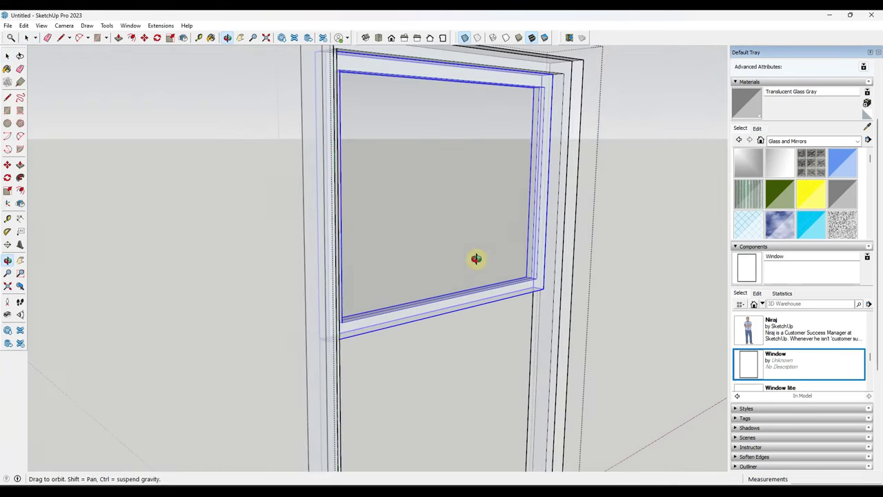
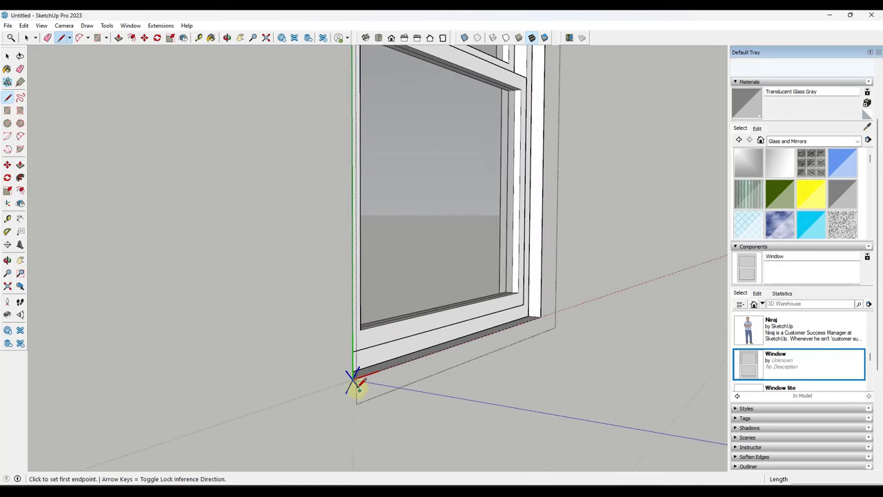
- Draw a sill profile at the window's lower corner, 3" out from the wall and 4" down
click(354, 380)
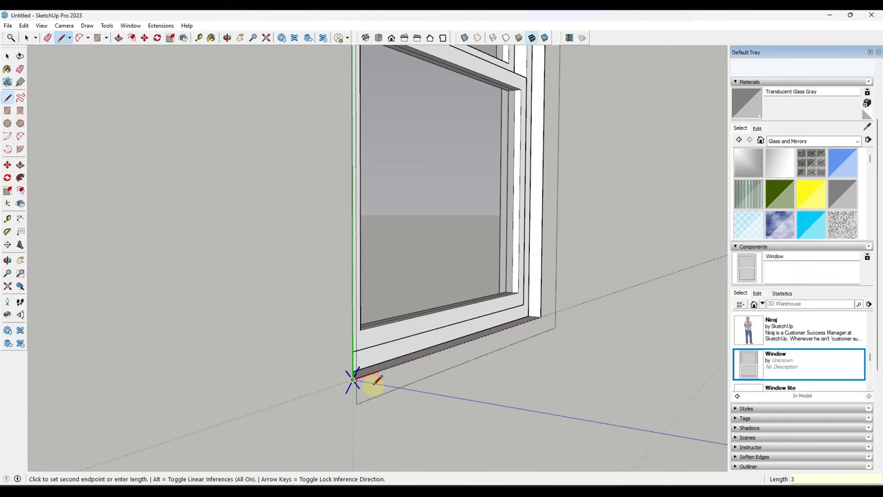
click(378, 384)
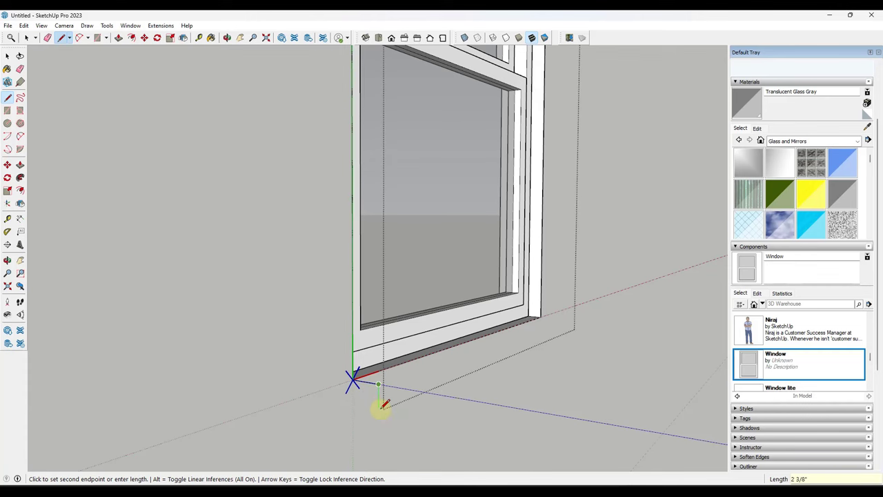
scroll(385, 406, down, 2)
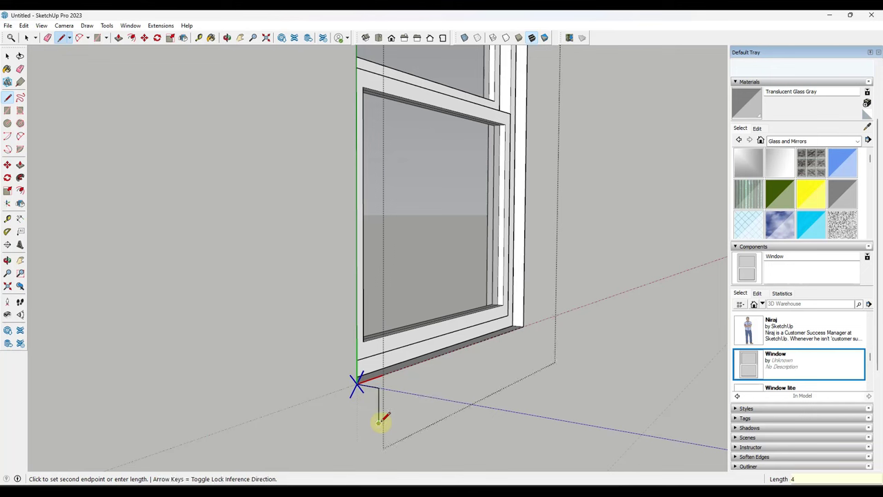
click(357, 381)
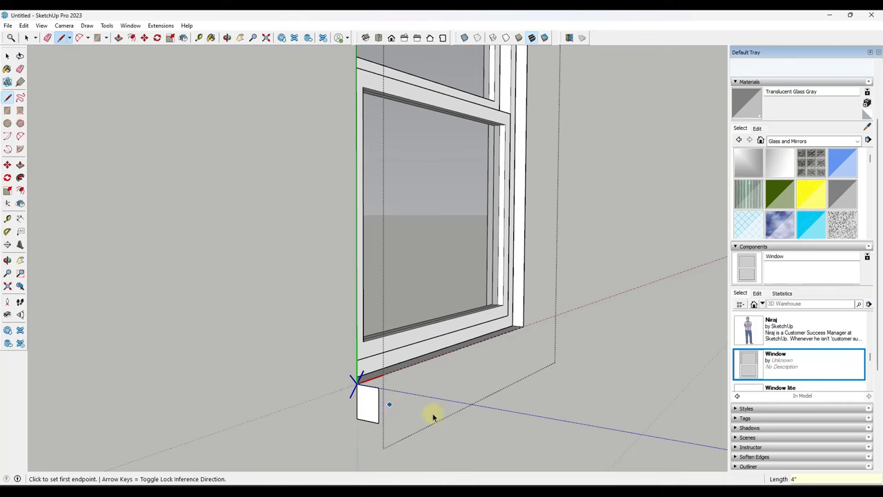
- Extrude the sill profile 3" outward past the side of the window with Push/Pull
middle_drag(427, 414, 340, 408)
key(space)
key(p)
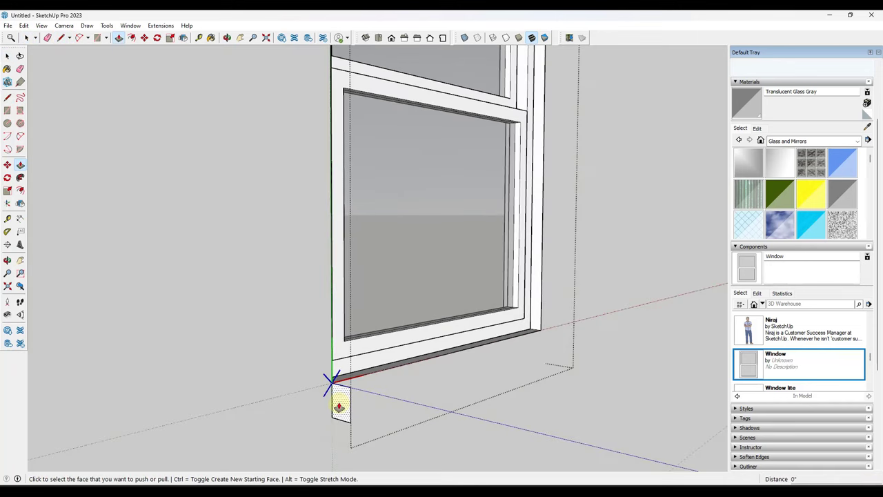
click(338, 409)
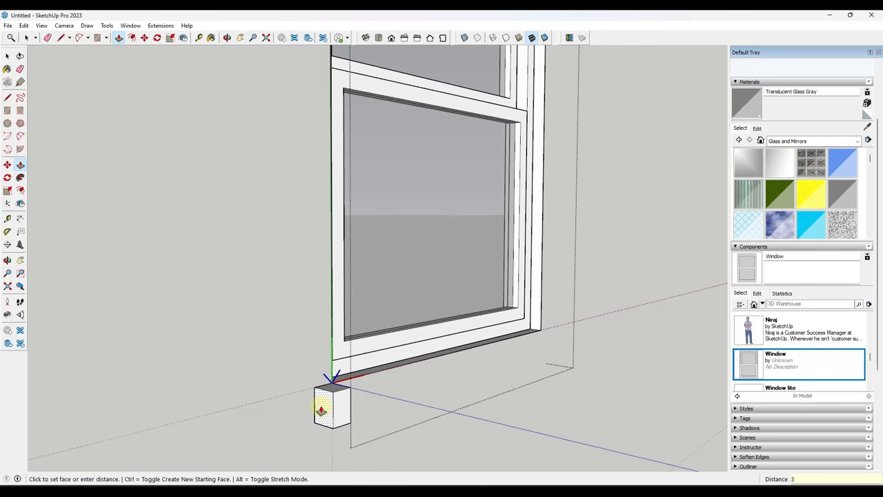
text(3)
key(Return)
- Extrude the sill's other end across to the window's far edge, and 3" beyond it
middle_drag(434, 396, 118, 394)
click(238, 365)
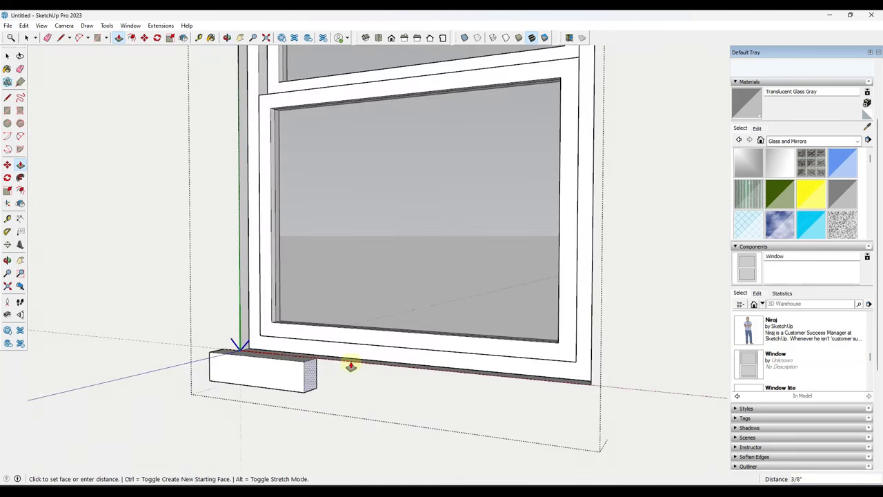
click(600, 400)
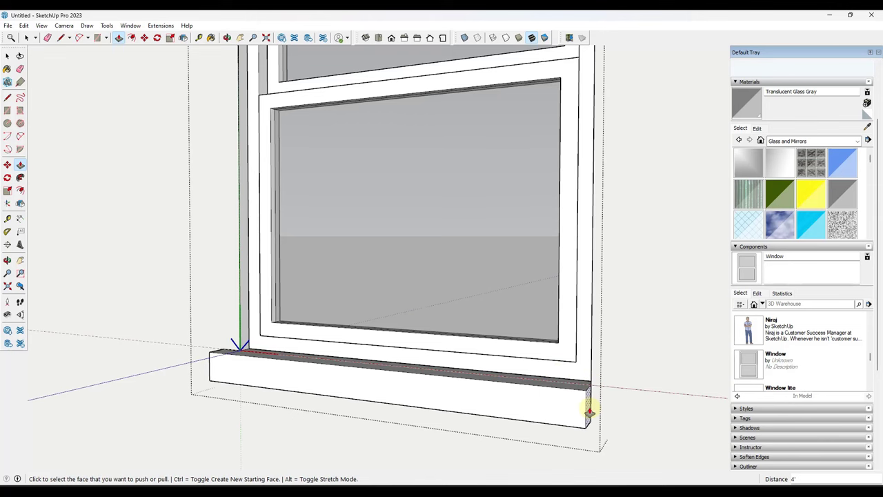
click(589, 412)
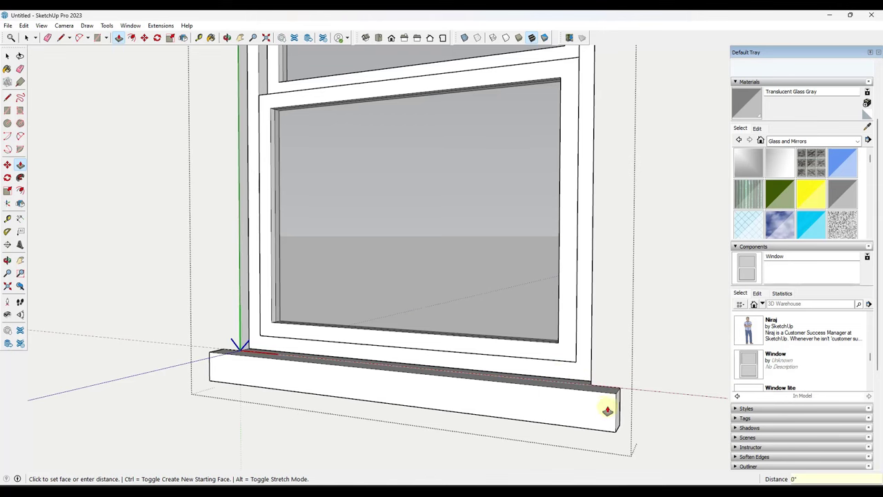
click(607, 409)
scroll(414, 394, down, 5)
mouse_move(365, 369)
middle_down()
mouse_move(303, 310)
mouse_move(308, 314)
middle_up()
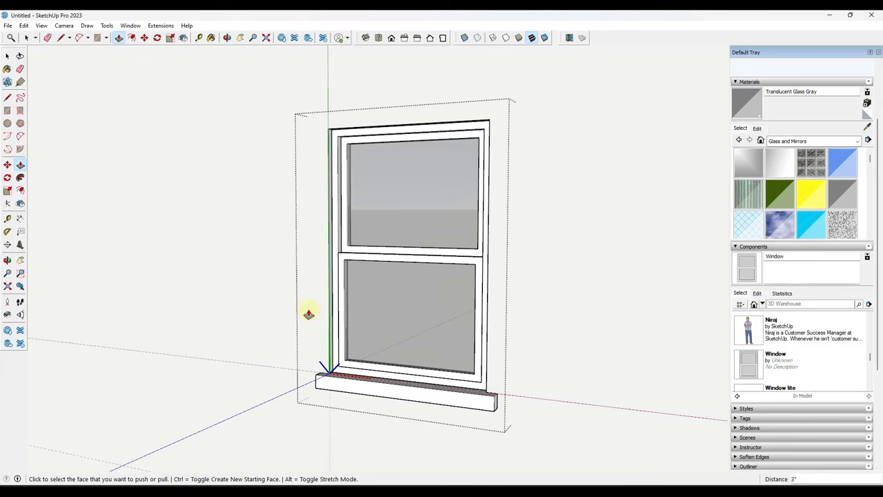
- Draw a triangular head-trim end at the window's upper corner, 3" up and 3" out to the side, closing back at the corner
scroll(370, 138, up, 6)
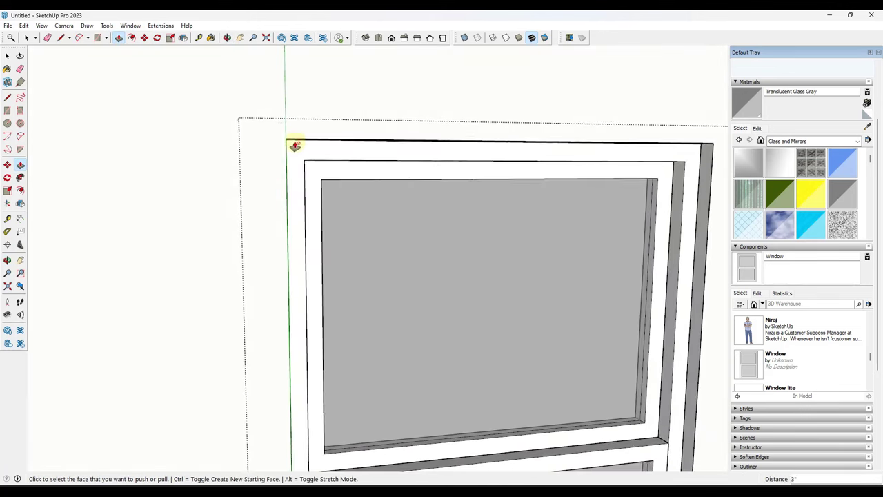
key(space)
mouse_move(290, 138)
middle_down()
mouse_move(311, 154)
mouse_move(280, 134)
mouse_move(361, 169)
mouse_move(276, 145)
middle_up()
key(l)
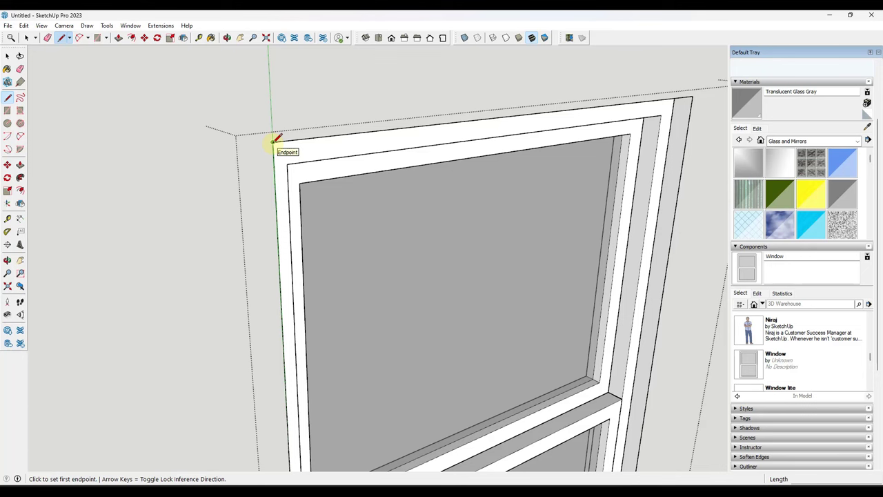
click(274, 142)
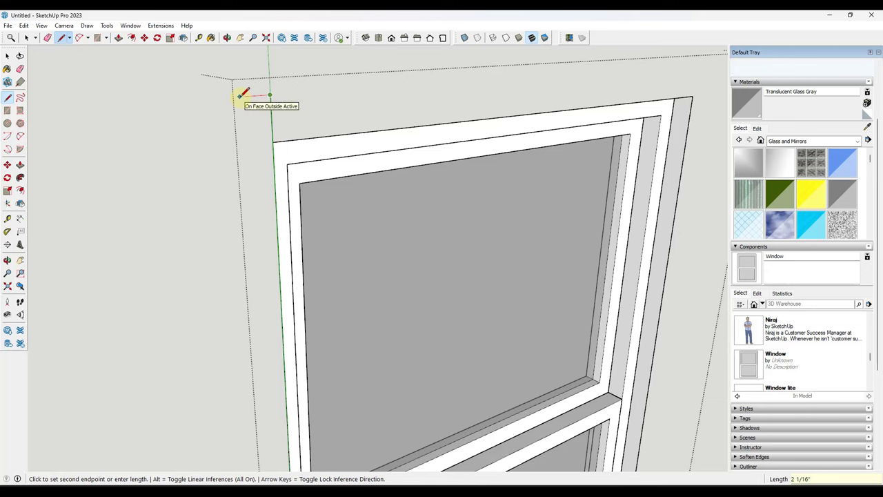
click(274, 141)
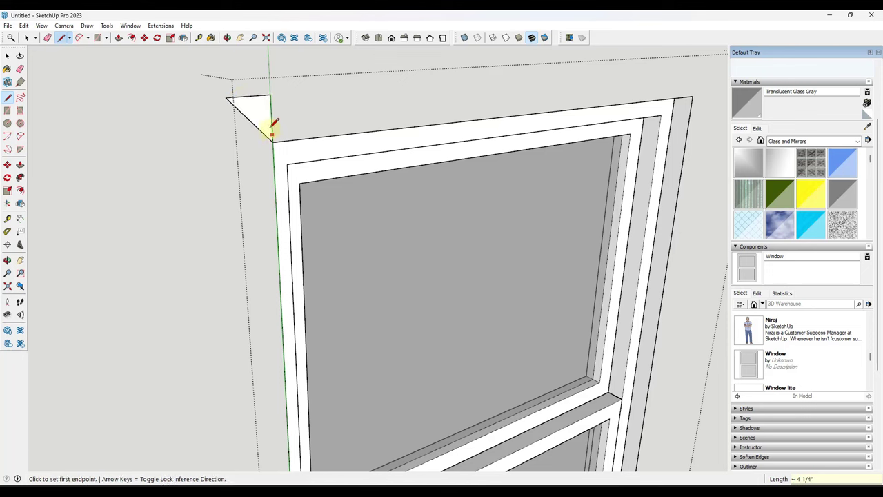
- Outline the head trim across the window's top with a matching 3" high flared end at the far corner, and erase the dividing edges
key(space)
key(l)
click(270, 94)
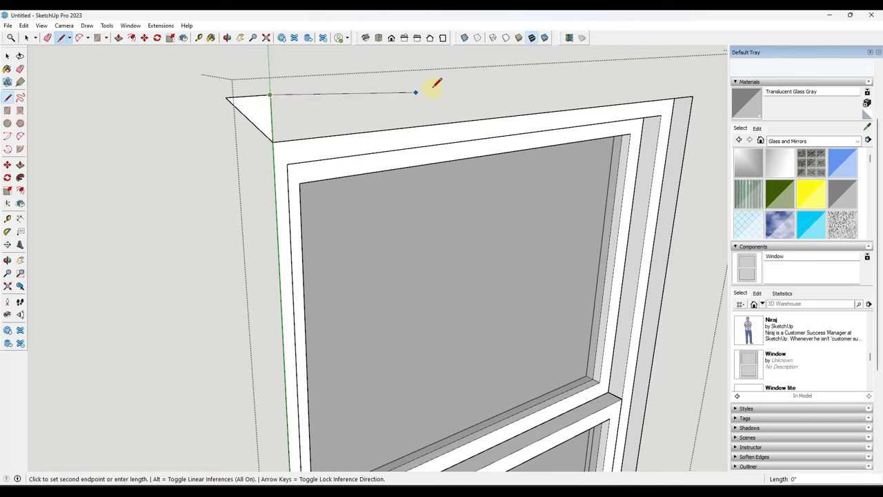
key(shift)
scroll(428, 83, down, 3)
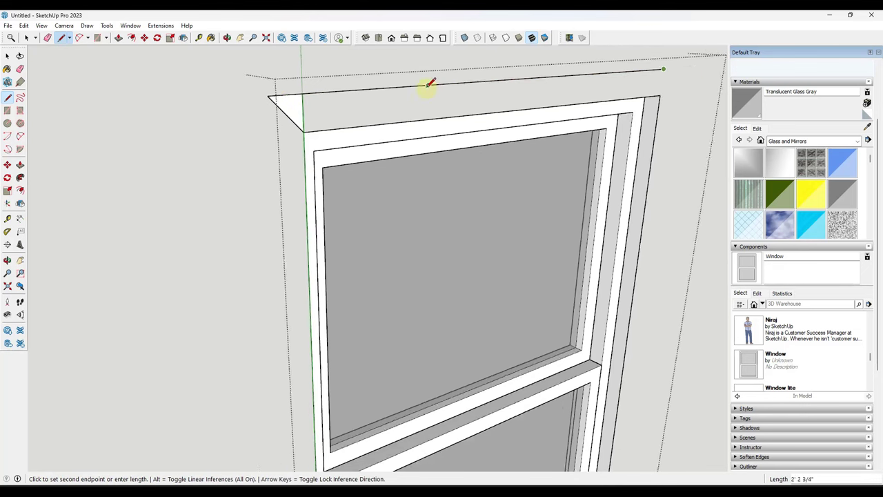
click(643, 96)
click(649, 69)
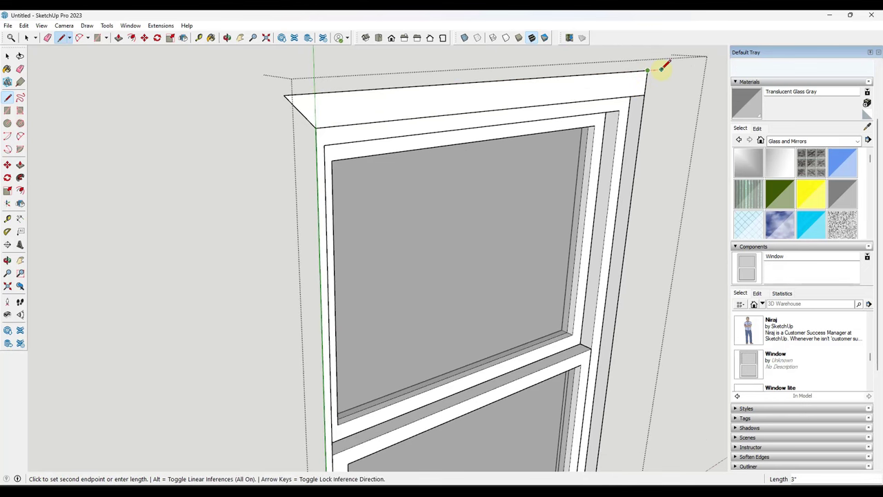
key(e)
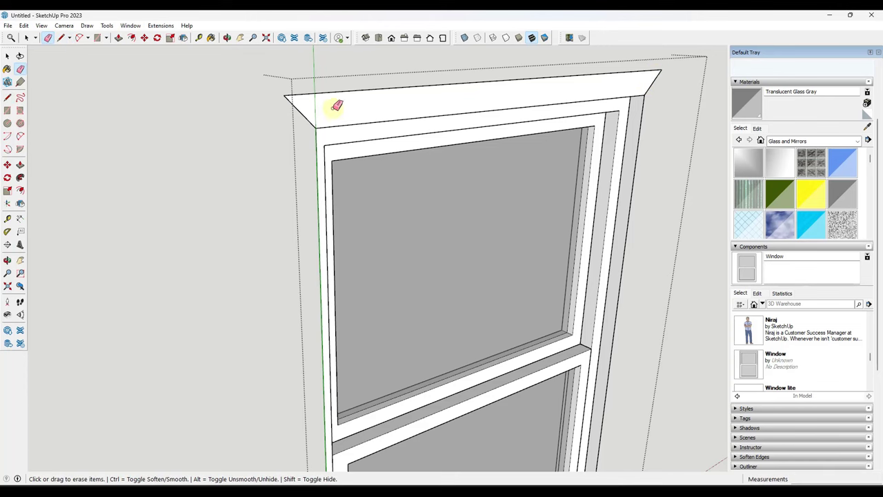
key(p)
middle_drag(368, 121, 374, 110)
click(386, 111)
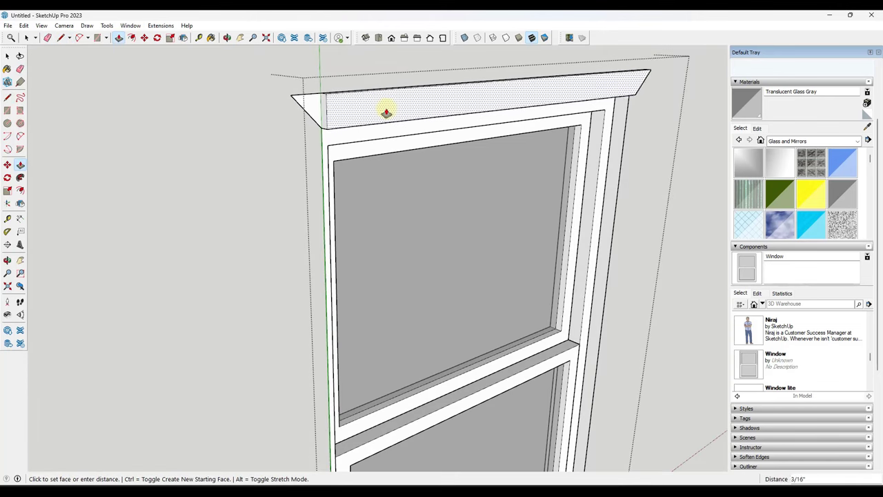
key(space)
- Extrude the whole head trim face 2" outward with Push/Pull, and pull it about 3/8" further
key(p)
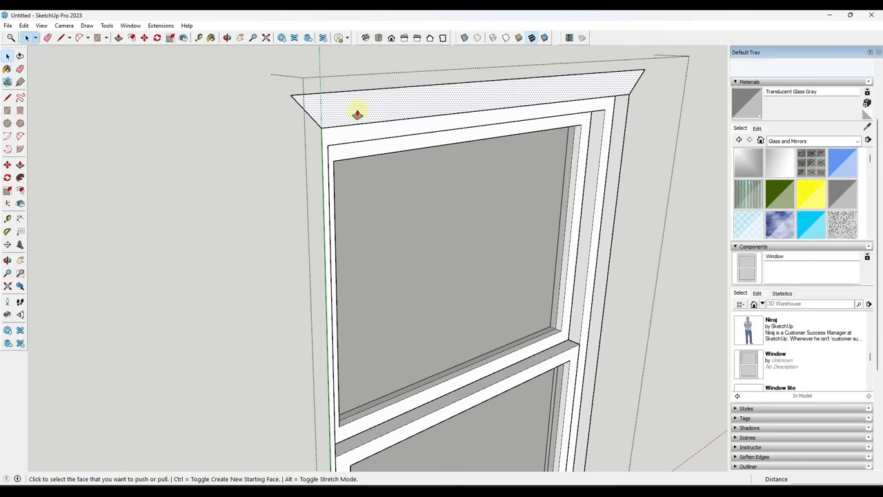
click(362, 112)
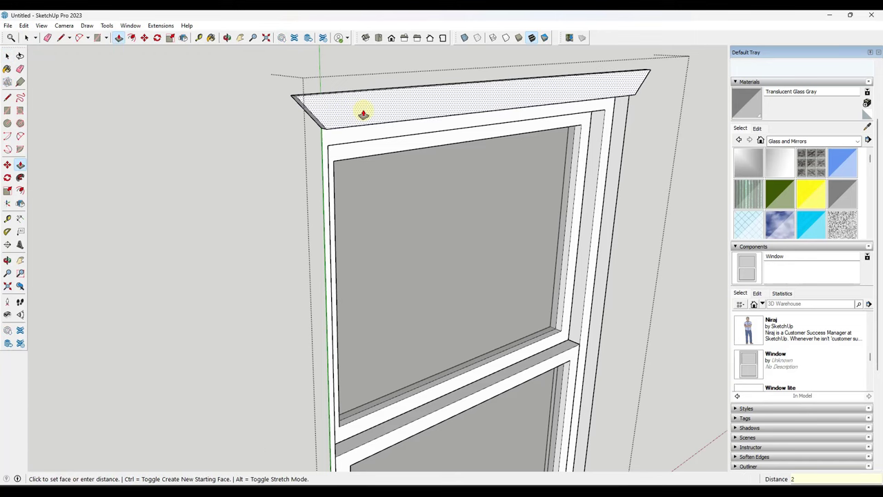
key(Return)
key(space)
middle_drag(280, 98, 360, 116)
key(p)
click(368, 114)
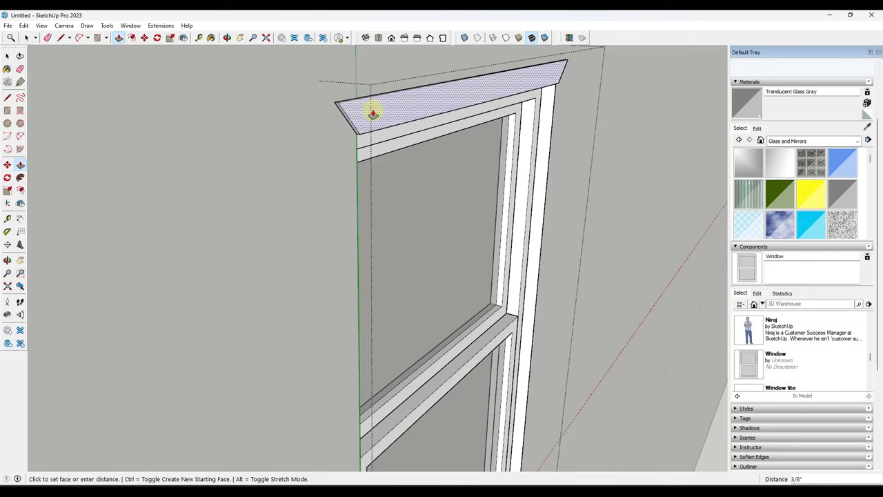
click(375, 113)
key(space)
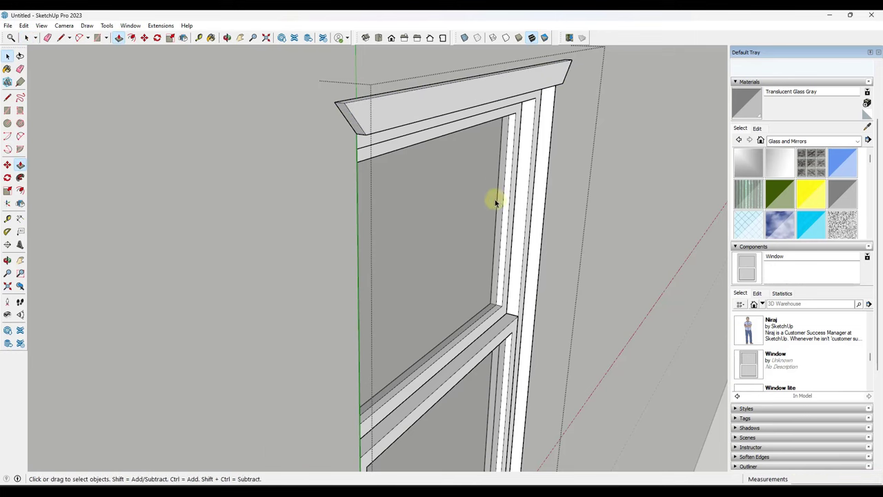
- Select the finished window on the wall and copy it 11' straight up from its sill corner
scroll(493, 198, down, 6)
middle_drag(599, 248, 375, 217)
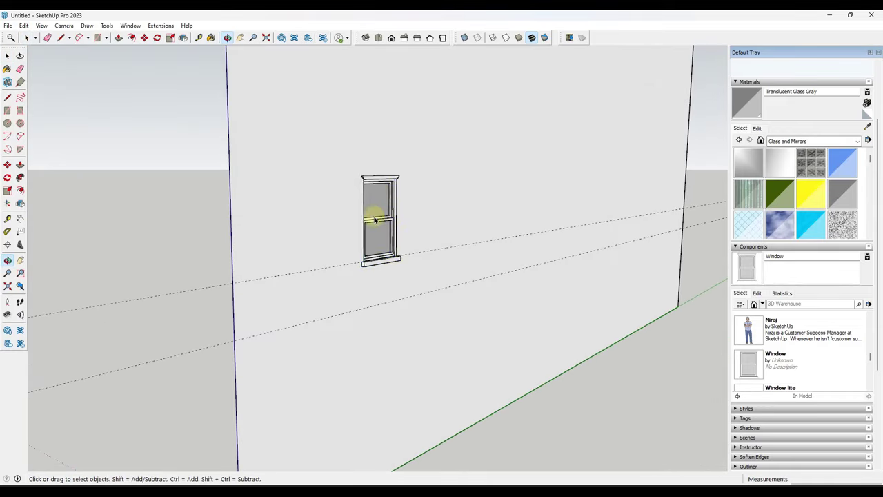
click(375, 217)
scroll(381, 260, up, 3)
scroll(345, 252, up, 6)
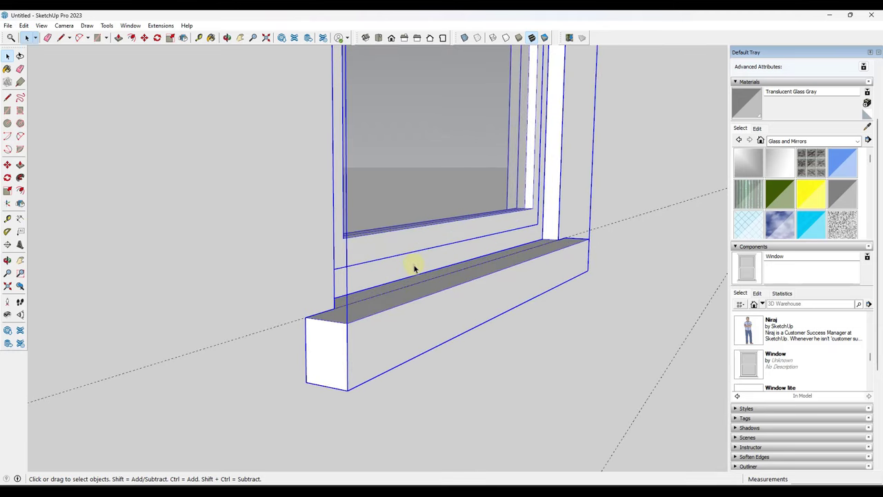
scroll(414, 268, down, 5)
scroll(470, 75, down, 5)
middle_drag(465, 69, 445, 179)
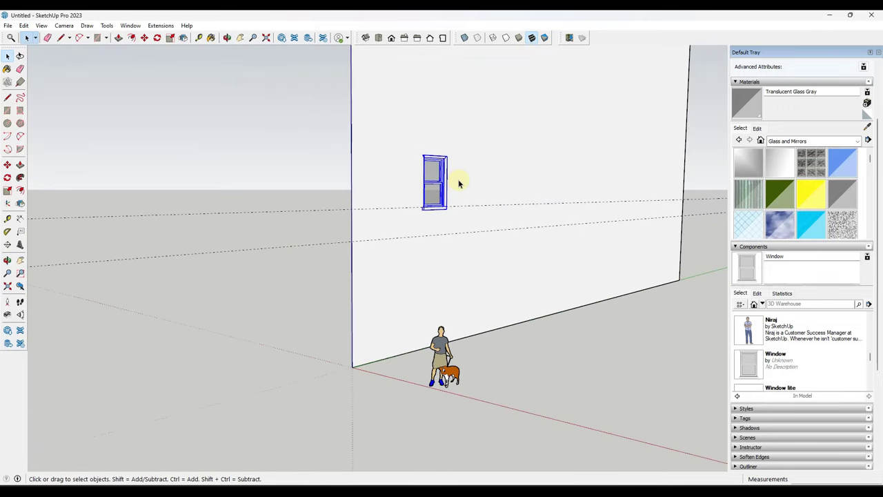
scroll(431, 213, up, 4)
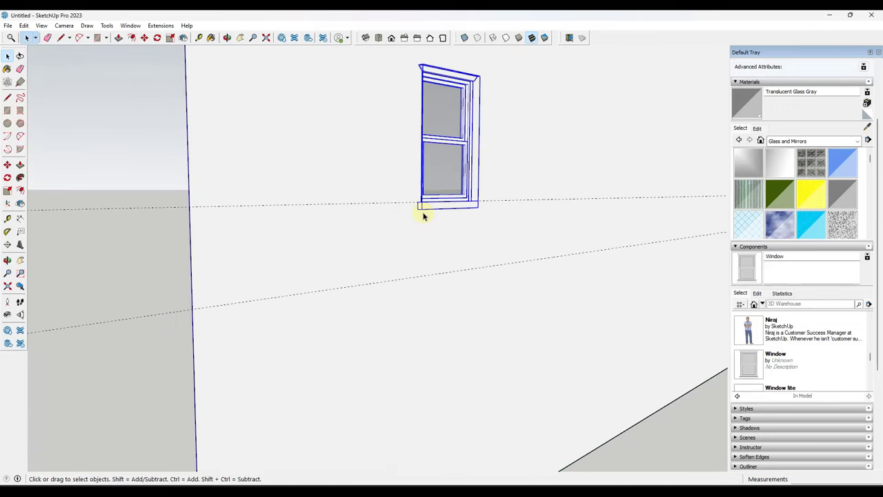
key(m)
key(ctrl)
click(423, 210)
scroll(423, 211, down, 5)
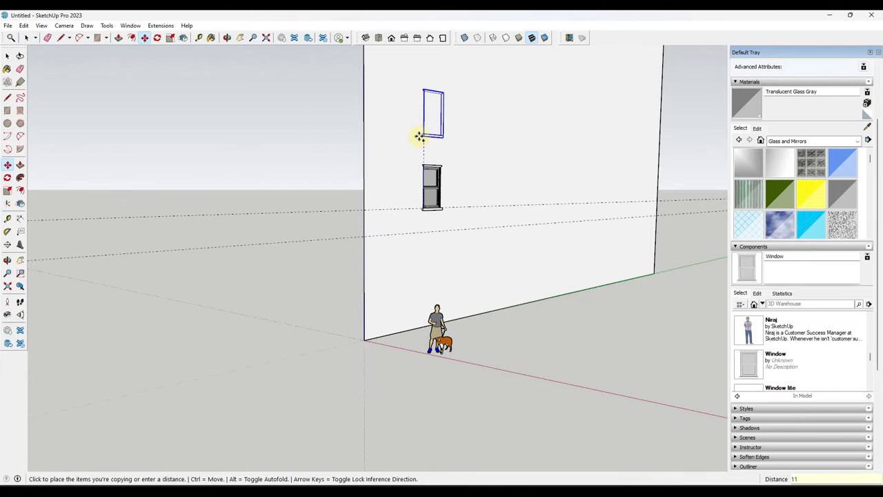
text(11)
key(Return)
- Array the upward window copy with *4 to fill a vertical column of five windows on the wall
scroll(424, 111, up, 3)
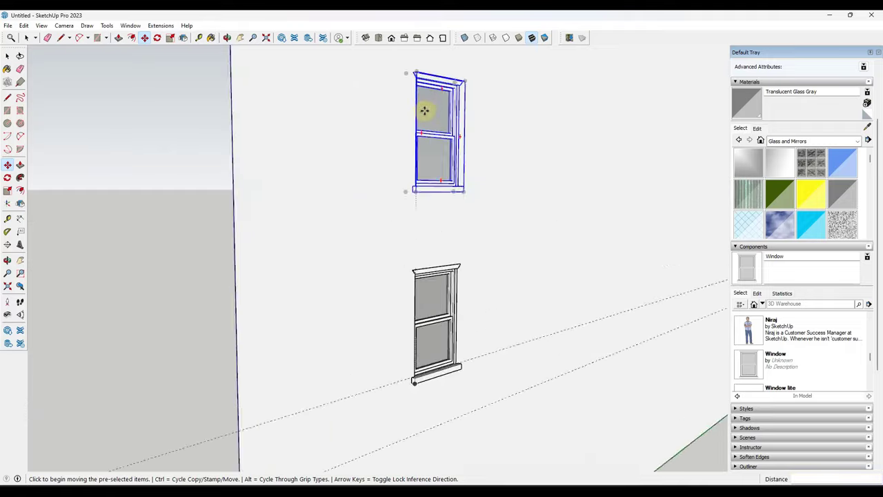
middle_drag(424, 110, 422, 140)
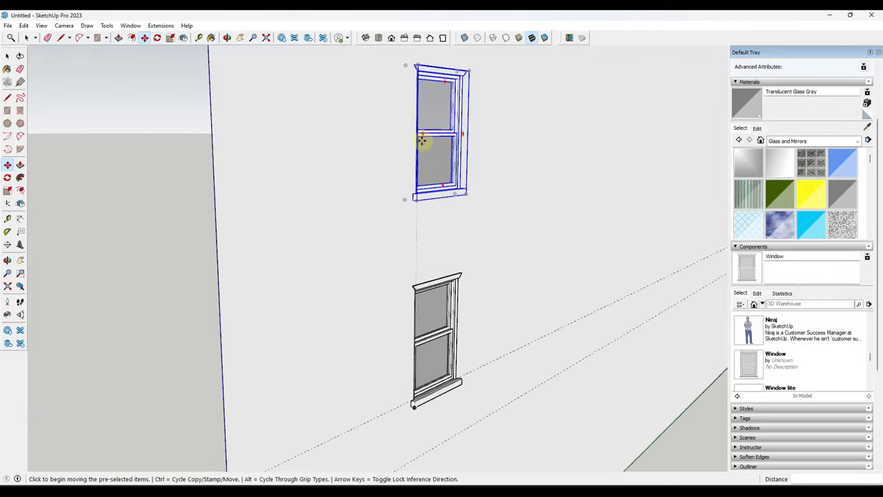
scroll(422, 140, down, 5)
shift+middle_drag(432, 76, 457, 92)
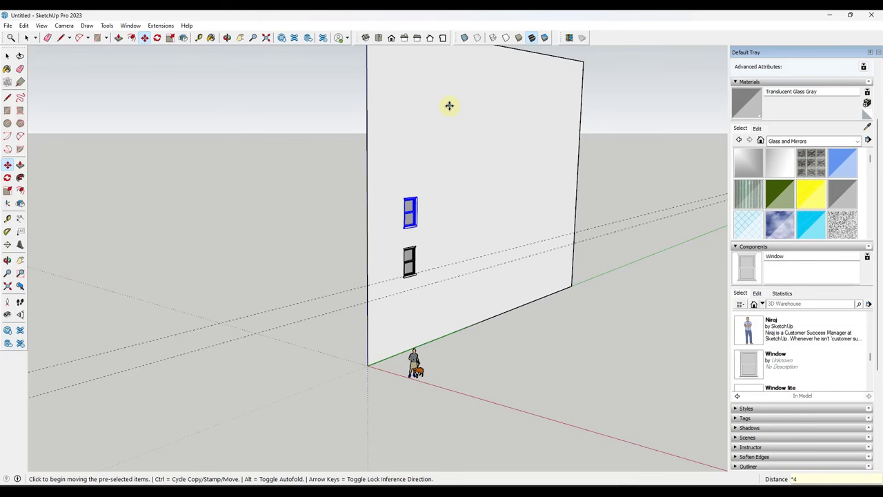
key(Return)
scroll(375, 154, down, 2)
key(space)
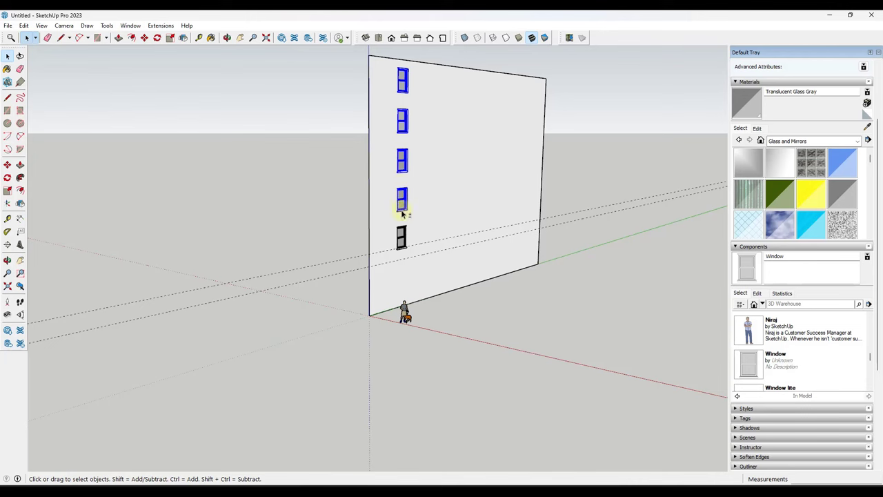
- Select all five windows in the column and copy them 20' along the green axis across the wall
middle_drag(397, 156, 369, 151)
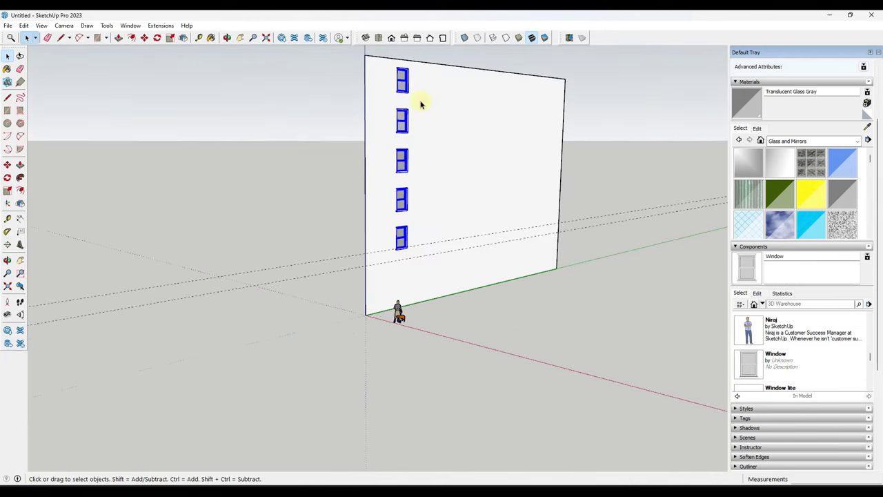
scroll(414, 100, up, 5)
scroll(382, 89, down, 1)
key(m)
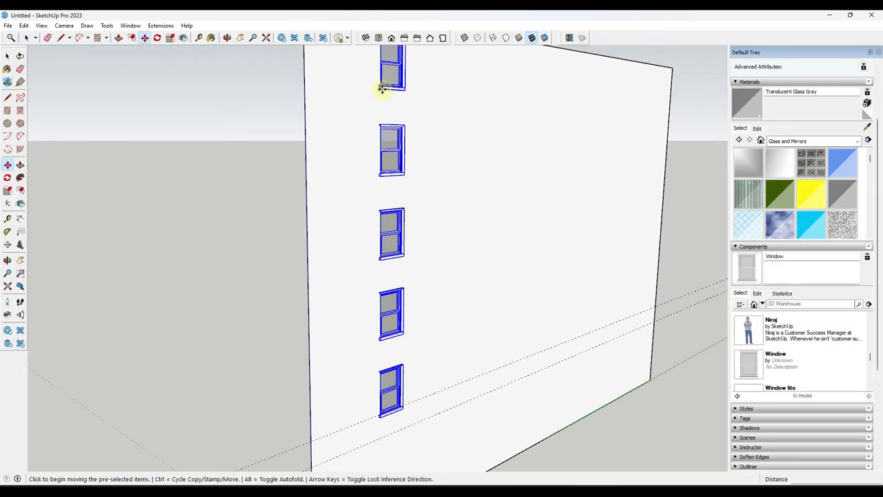
click(381, 88)
key(ctrl)
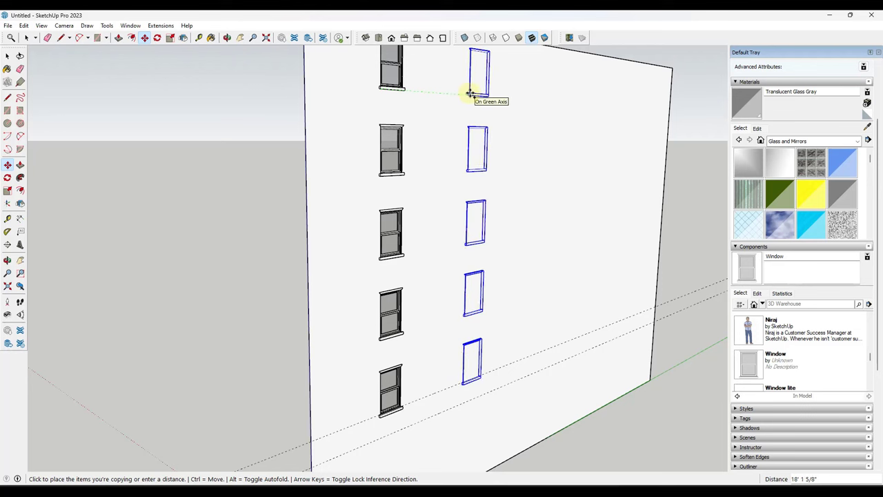
text(20)
key(Return)
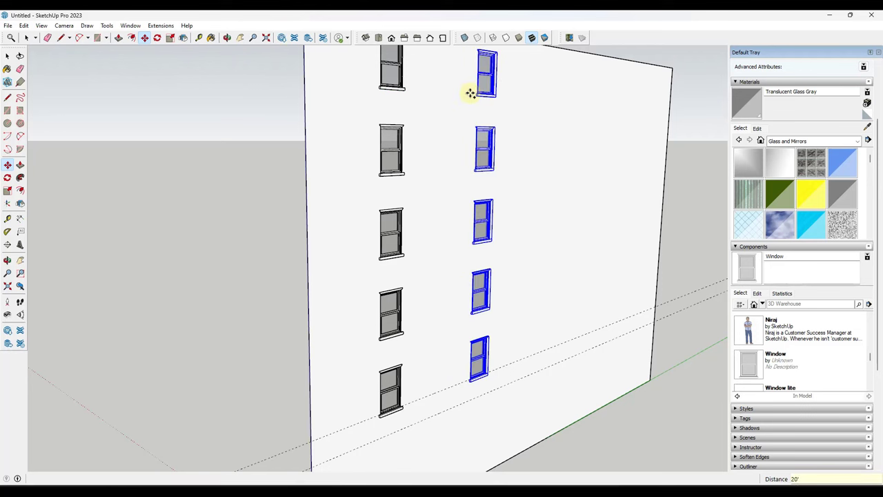
- Array the column copy along the wall with *4, and reduce the window grid to four columns
text(*4)
key(Return)
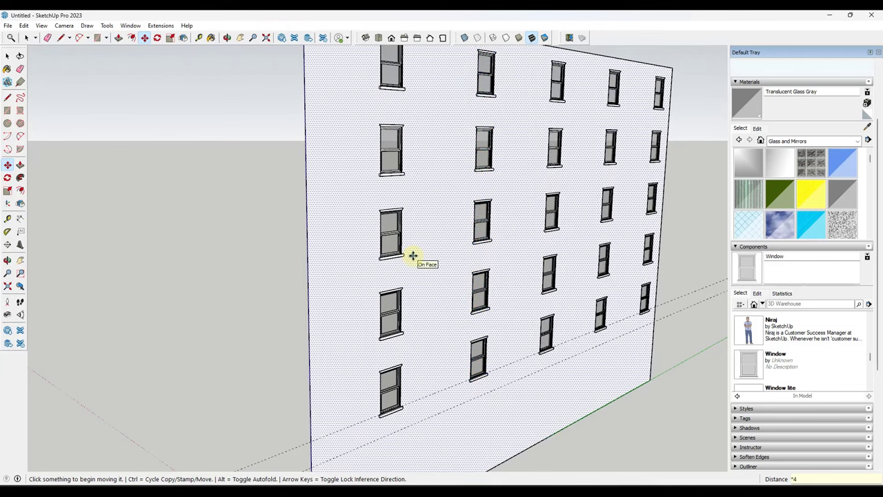
key(Return)
scroll(438, 377, up, 10)
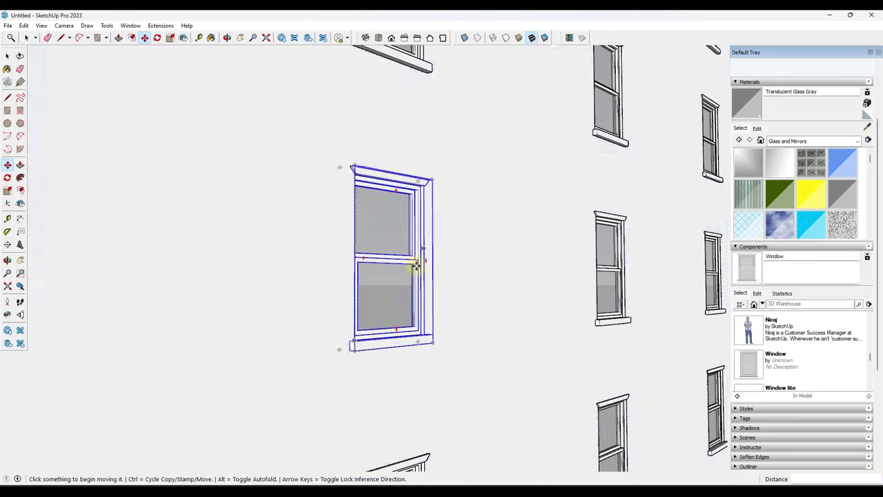
scroll(404, 266, down, 10)
key(space)
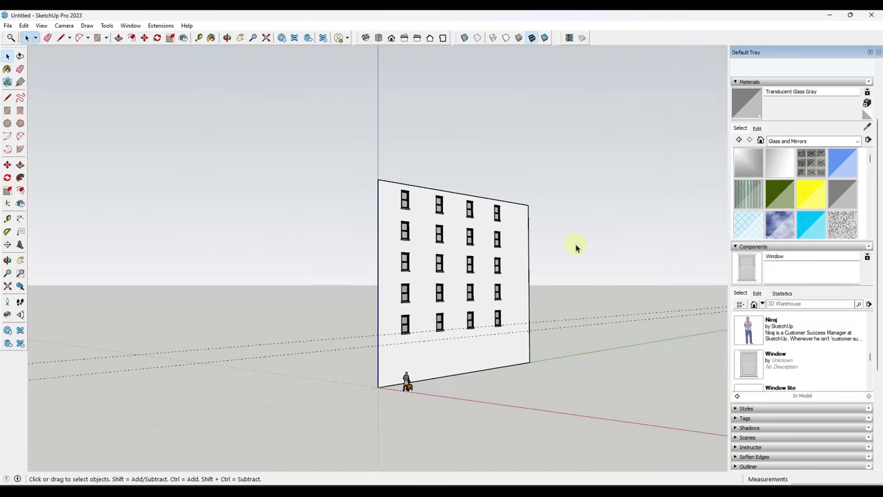
- Copy the wall face about 140' along the green axis, clear of the building, and make the copy a group
middle_drag(576, 249, 248, 408)
click(248, 410)
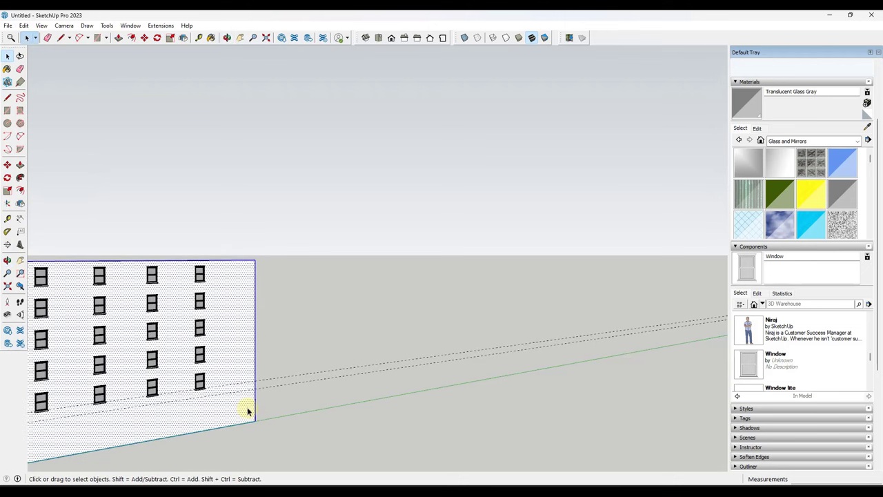
key(m)
key(ctrl)
click(254, 422)
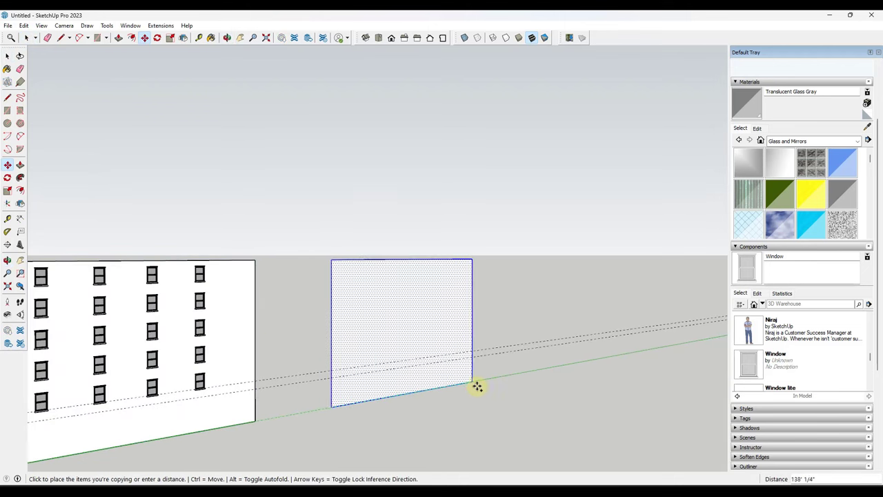
click(481, 380)
key(space)
right_click(444, 316)
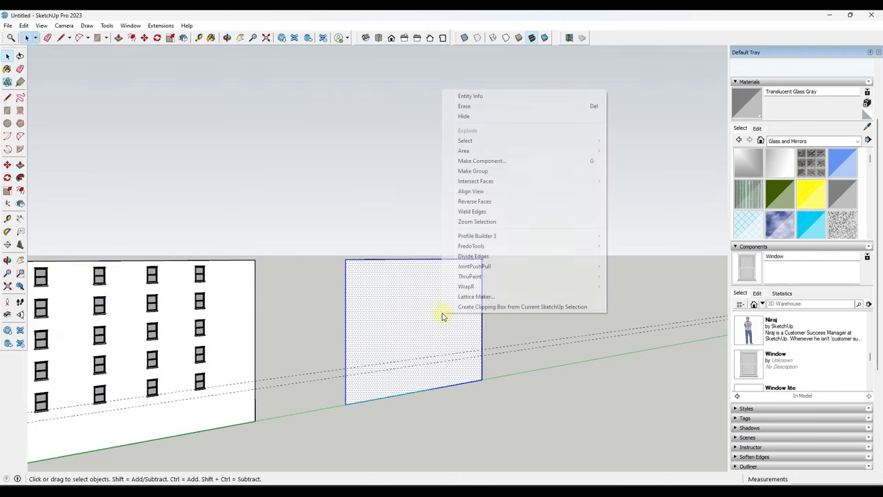
click(470, 171)
- Place an instance of the Window component from the In Model components on the grouped wall
scroll(419, 297, up, 3)
scroll(388, 374, up, 2)
middle_drag(365, 361, 480, 290)
scroll(480, 290, down, 2)
click(746, 364)
scroll(347, 343, up, 2)
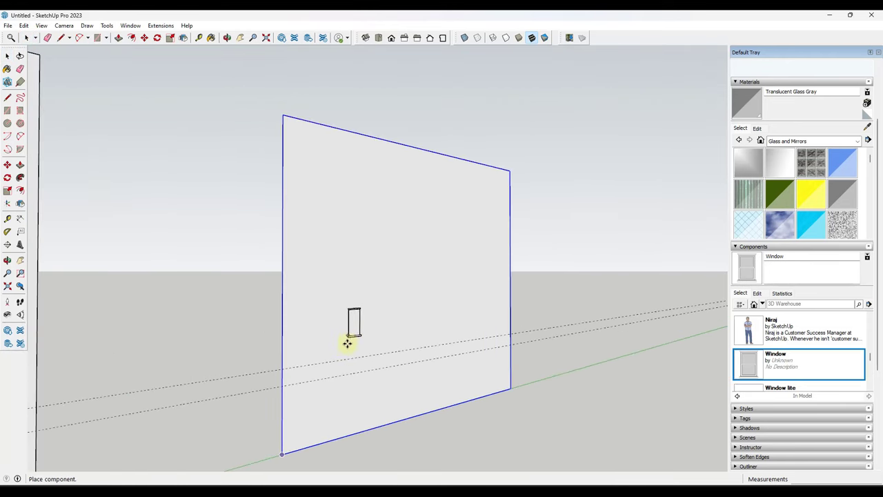
click(341, 345)
- Examine from several angles how the placed window sits on the grouped wall, including its sill and frame edges
scroll(345, 342, up, 2)
scroll(342, 336, up, 3)
middle_drag(331, 338, 426, 324)
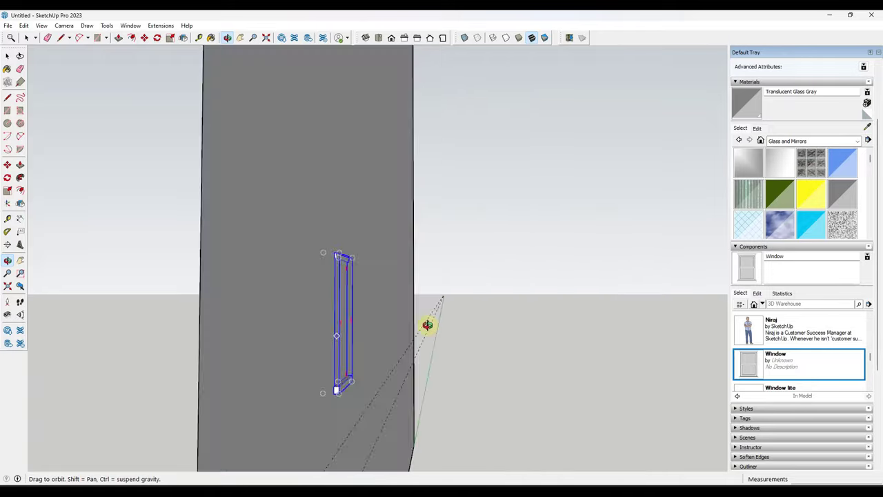
scroll(298, 380, up, 5)
key(m)
scroll(320, 389, up, 3)
middle_drag(315, 378, 363, 386)
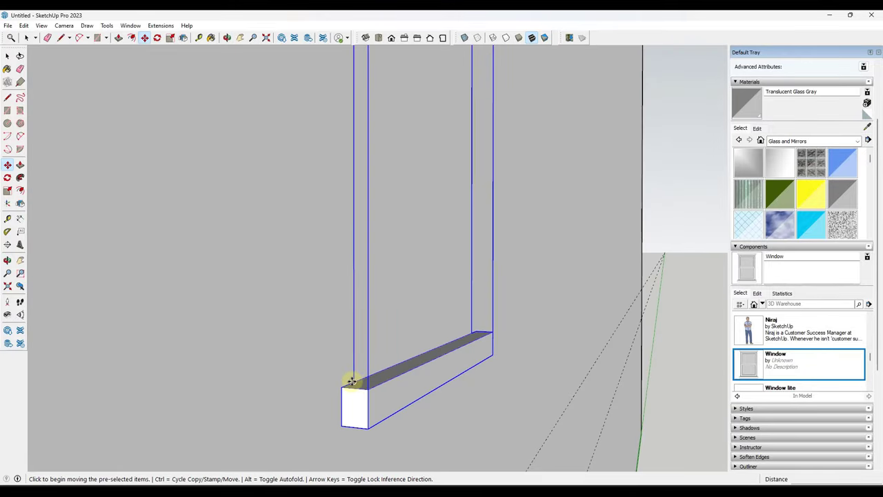
scroll(349, 381, down, 6)
middle_drag(345, 378, 380, 316)
key(space)
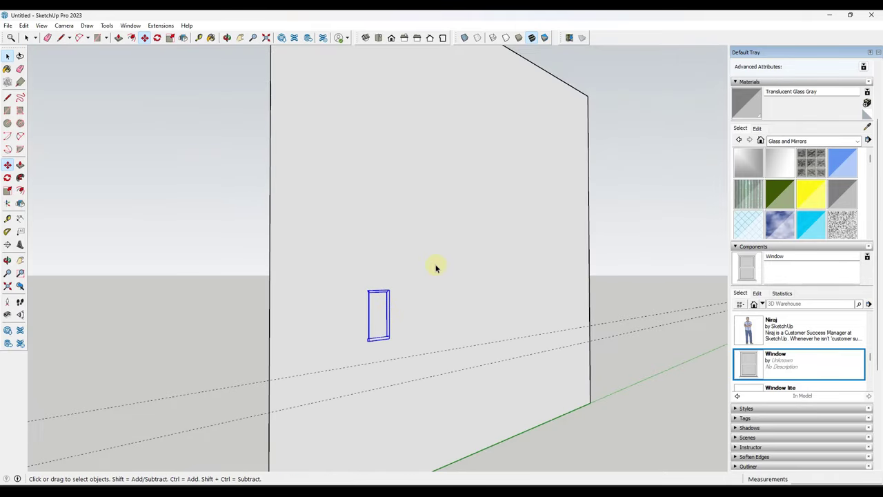
- Undo the placement of the Window component on the grouped wall
click(442, 264)
middle_drag(441, 265, 449, 283)
key(ctrl+z)
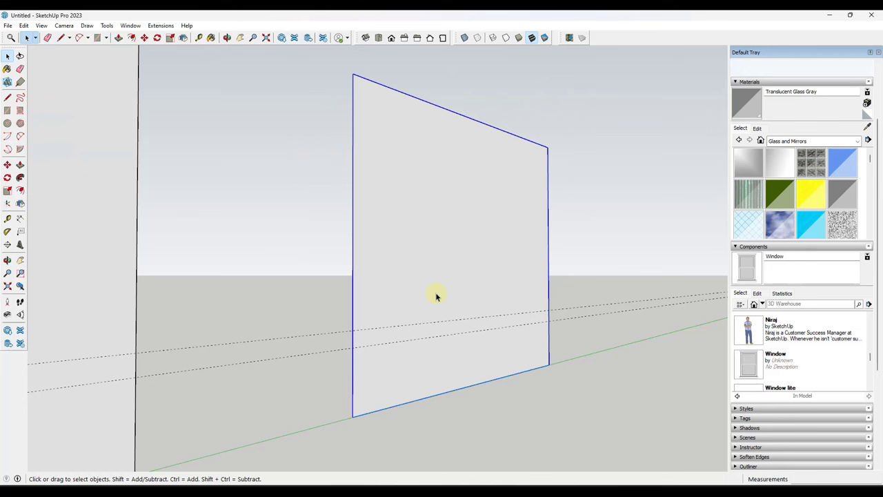
- Open the wall group for editing and place a Window instance from the In Model components on its face
double_click(490, 263)
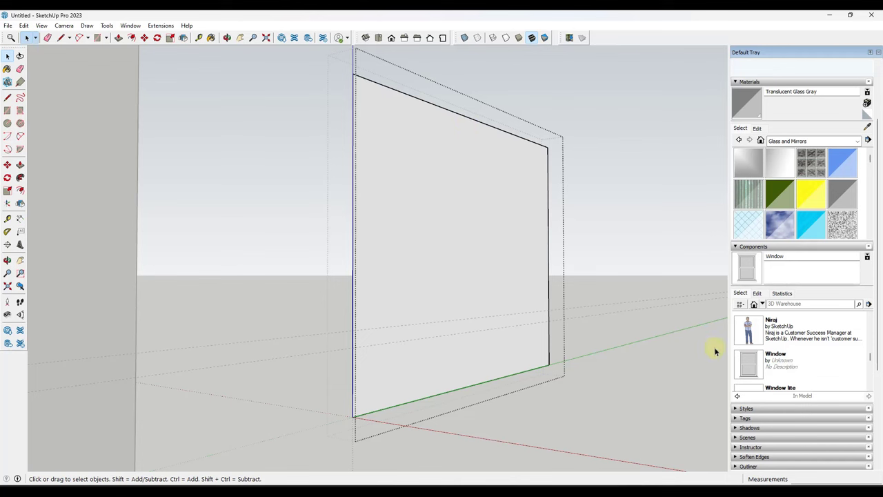
click(751, 364)
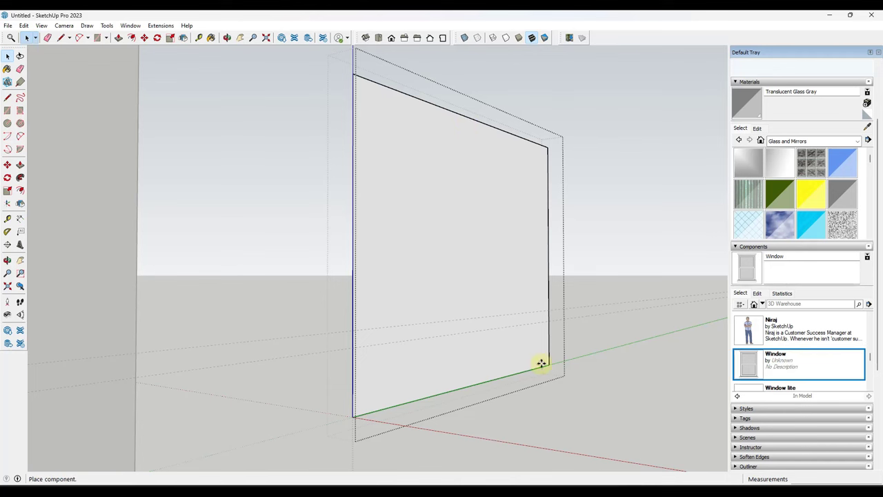
click(398, 318)
key(space)
scroll(404, 307, up, 5)
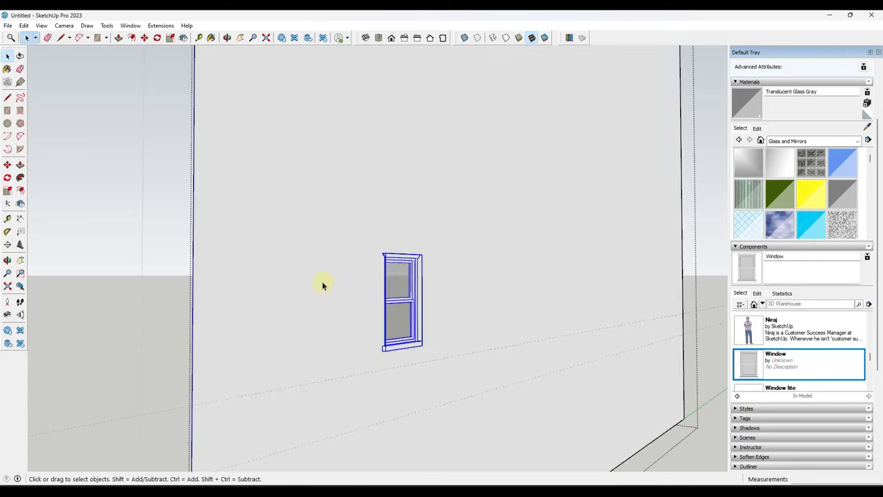
- Check the opening from an angle and delete the test window inside the wall group
click(420, 302)
middle_drag(420, 301, 454, 224)
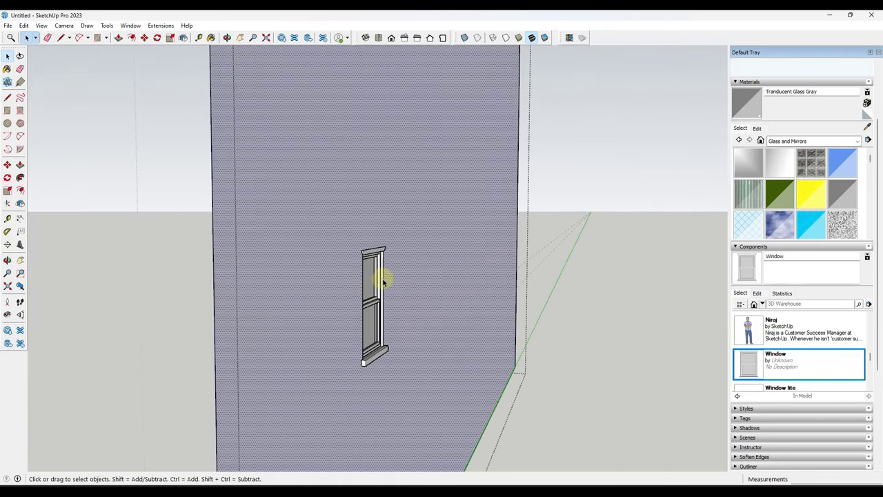
middle_drag(384, 282, 338, 299)
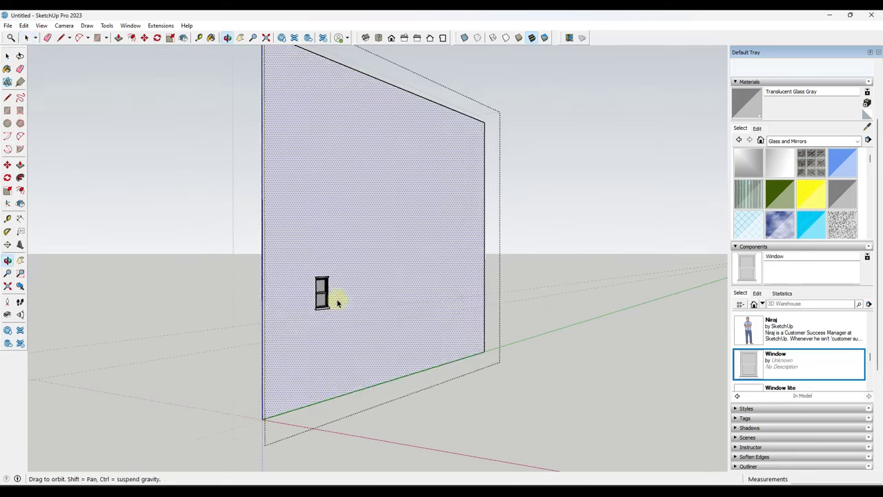
click(328, 298)
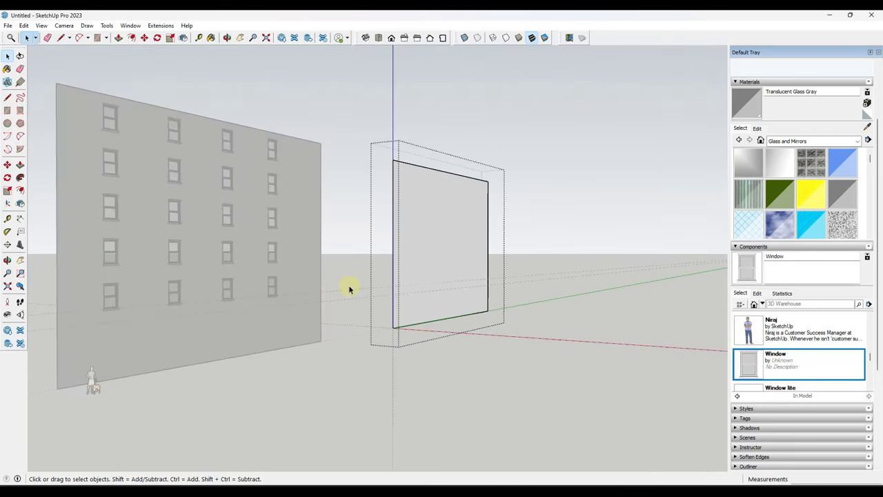
- Open one of the Window components on the building facade for editing and select its lintel's front face
scroll(93, 243, up, 10)
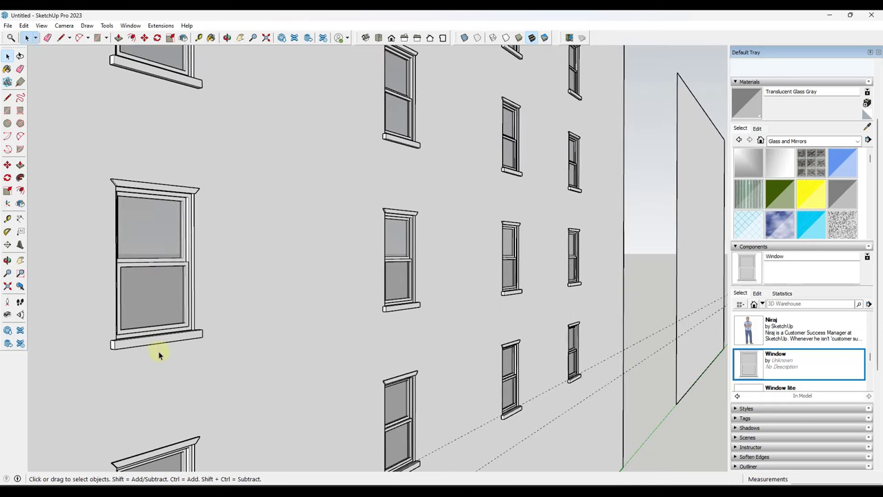
scroll(182, 251, down, 3)
scroll(179, 269, up, 7)
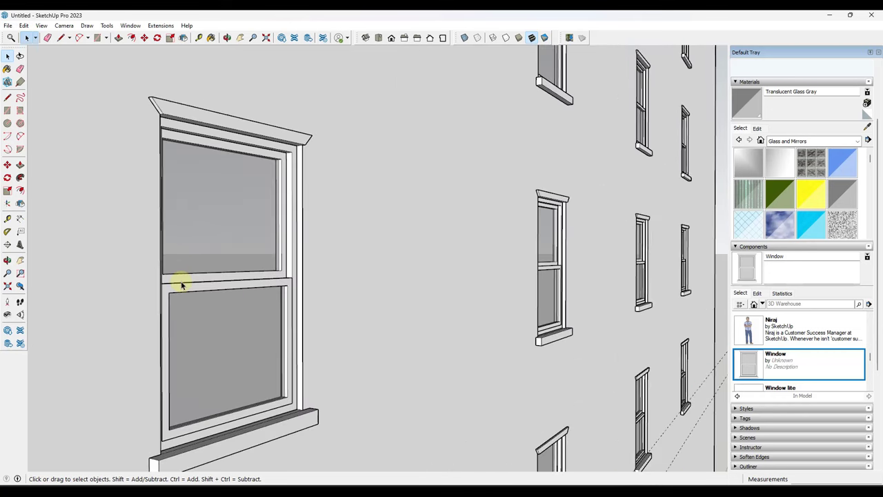
double_click(223, 285)
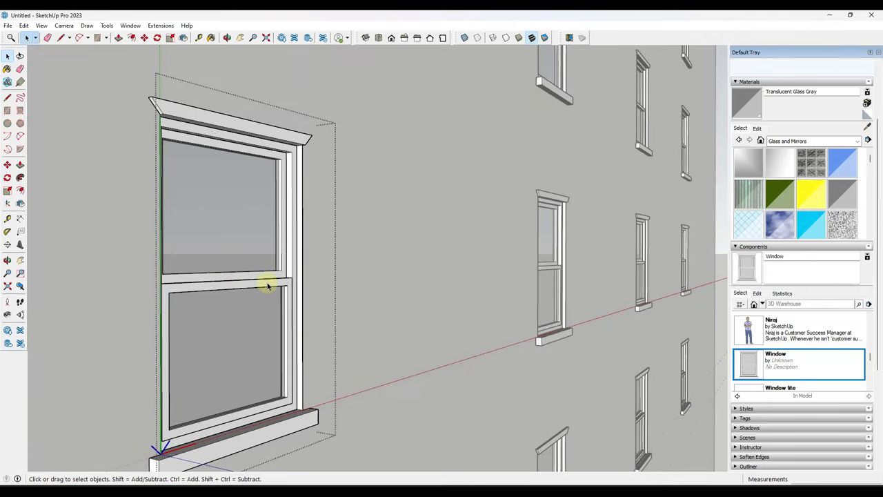
click(217, 125)
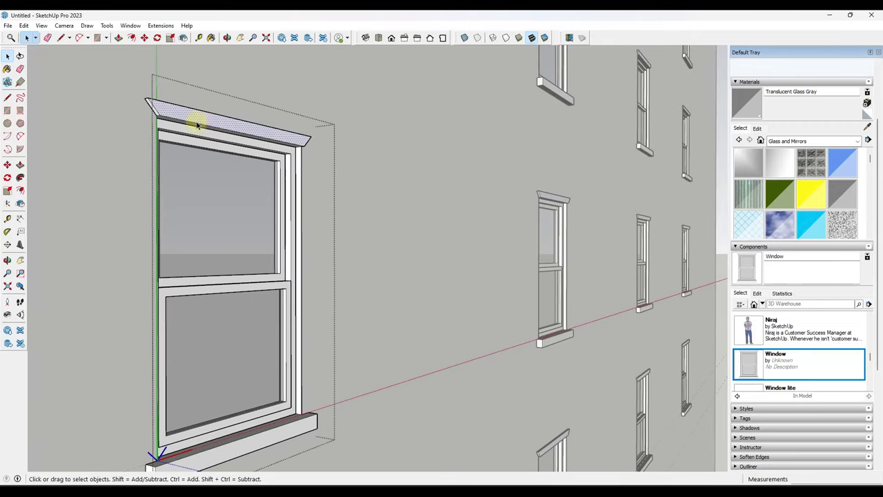
middle_drag(197, 122, 263, 114)
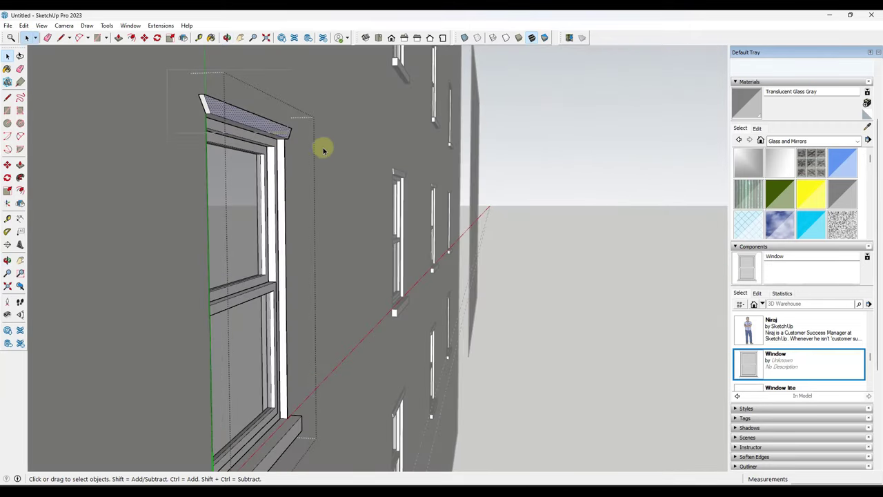
- Examine the lintel geometry from both sides, and the sill at the base of the open Window component
right_click(267, 131)
click(299, 202)
middle_drag(298, 201, 339, 182)
click(278, 200)
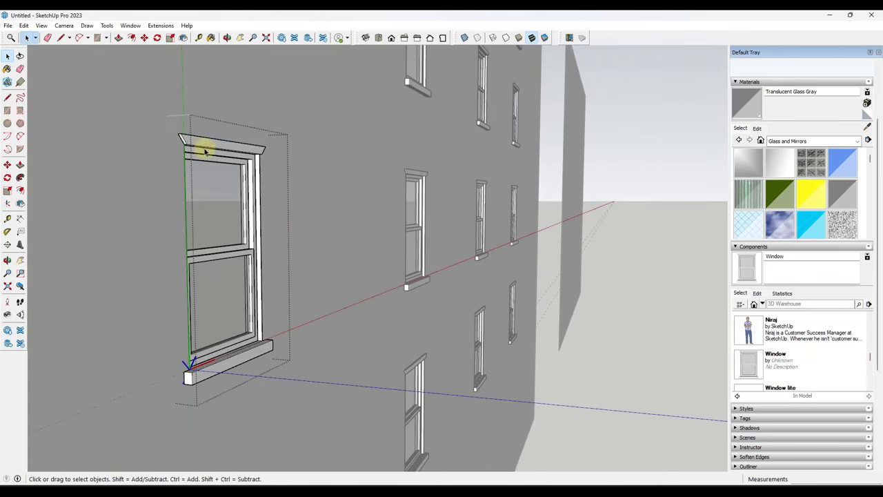
middle_drag(205, 152, 184, 141)
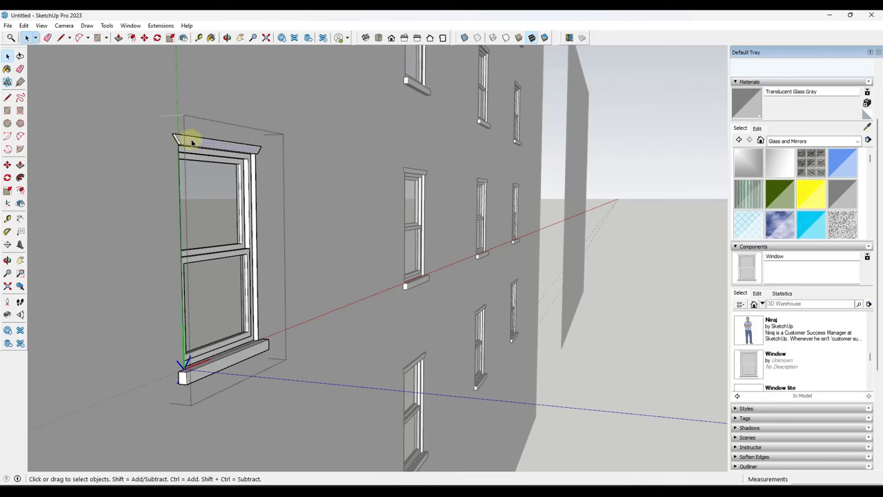
scroll(192, 143, up, 6)
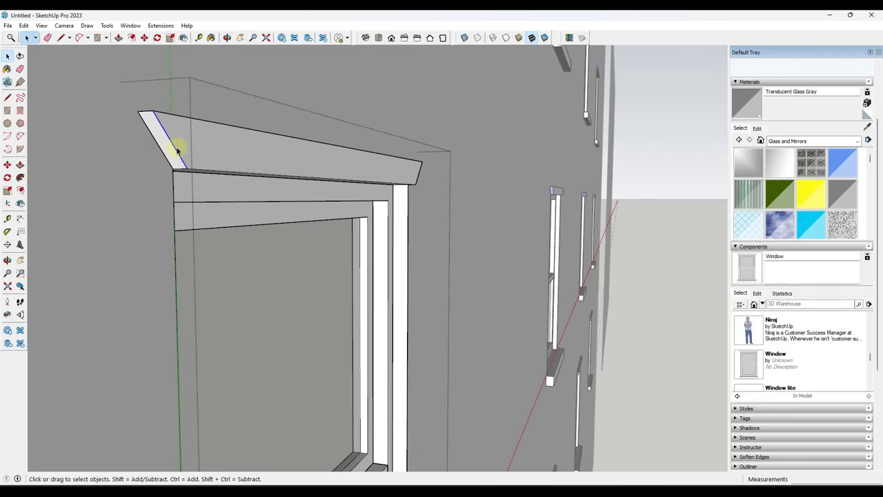
click(193, 143)
middle_drag(192, 143, 201, 125)
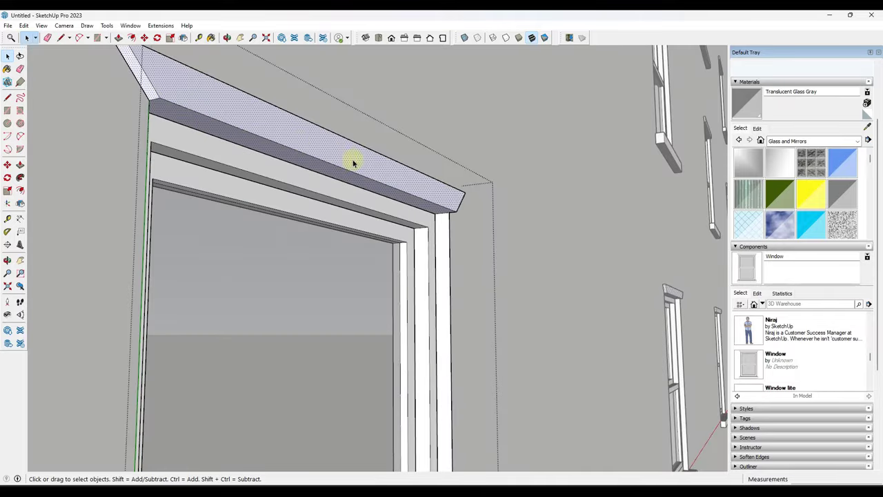
middle_drag(493, 201, 369, 172)
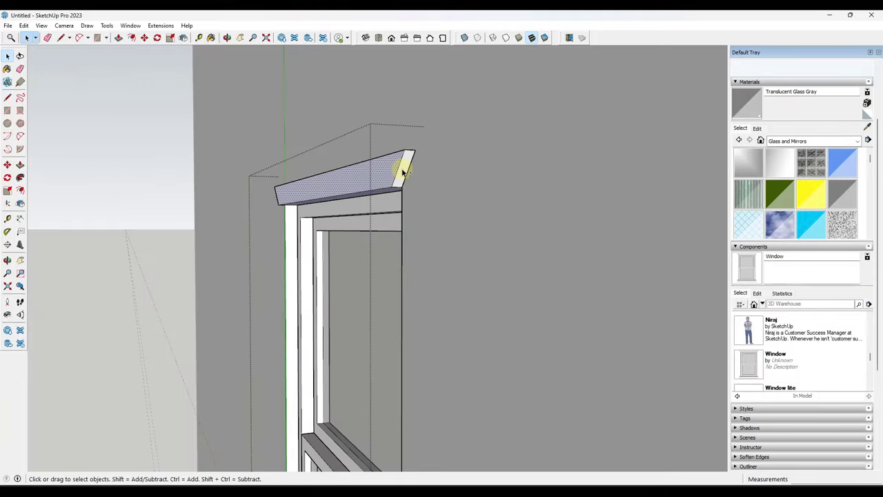
right_click(379, 168)
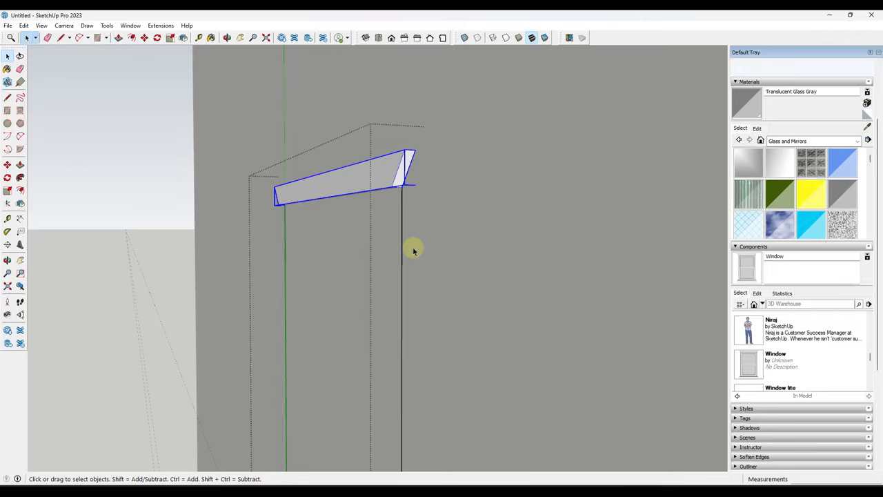
click(414, 250)
middle_drag(264, 238, 279, 246)
scroll(416, 193, down, 6)
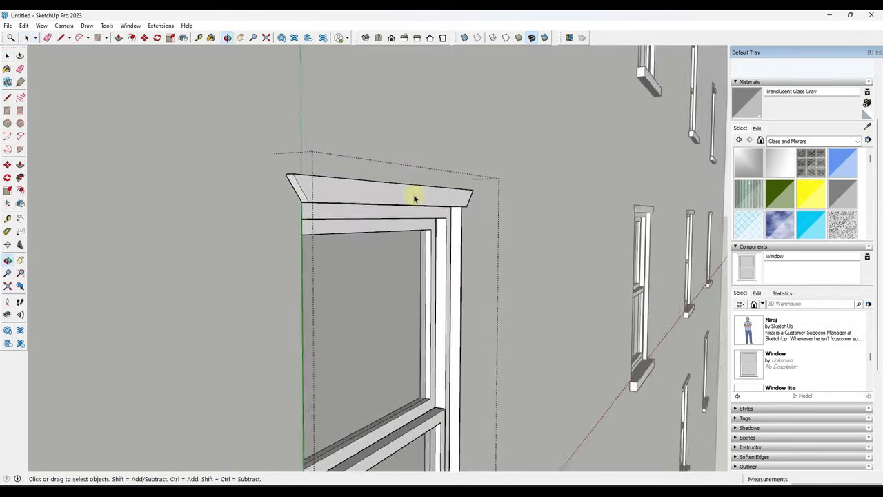
middle_drag(416, 174, 425, 378)
scroll(371, 418, up, 6)
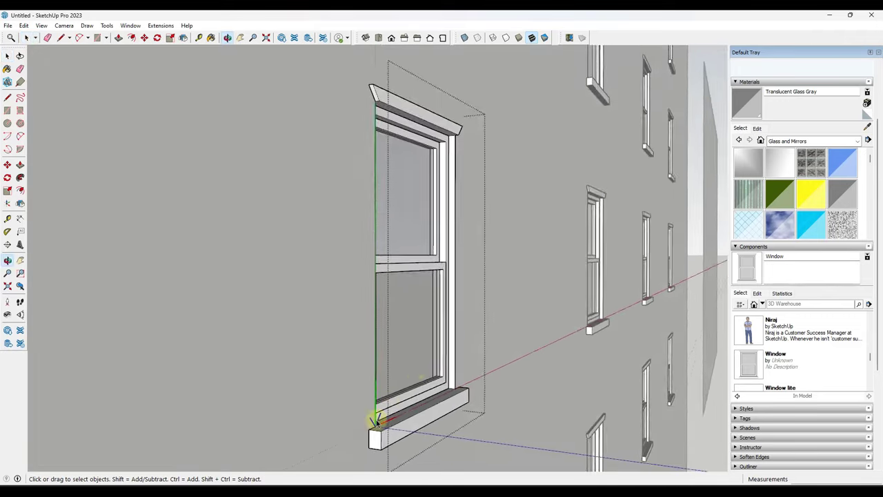
scroll(379, 426, down, 5)
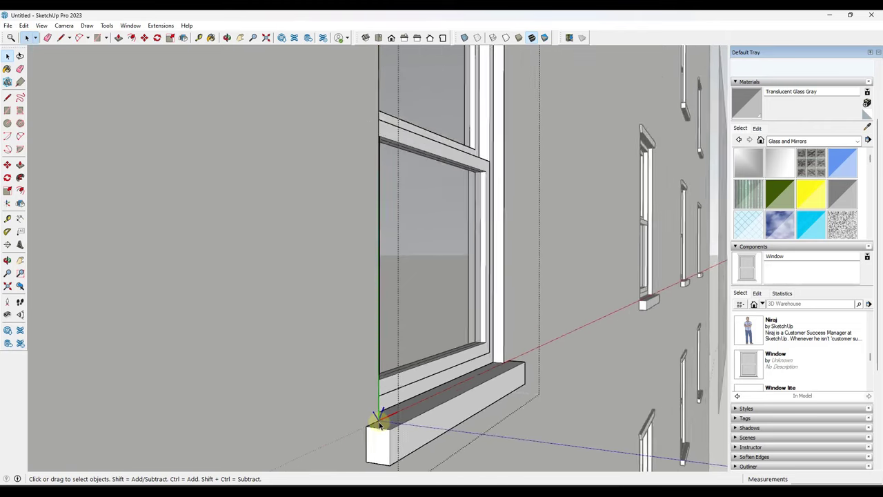
scroll(391, 177, up, 4)
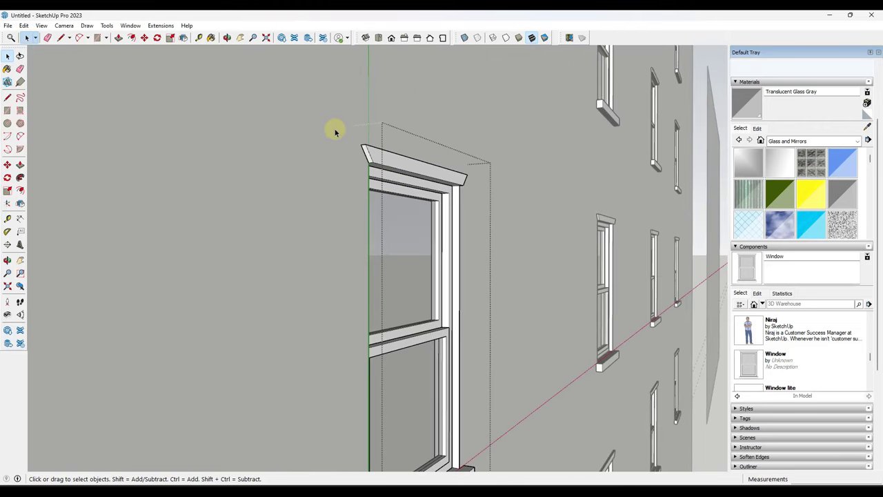
- Select the whole lintel and paint it with the Sandstone material from the Stone collection
drag(335, 128, 505, 199)
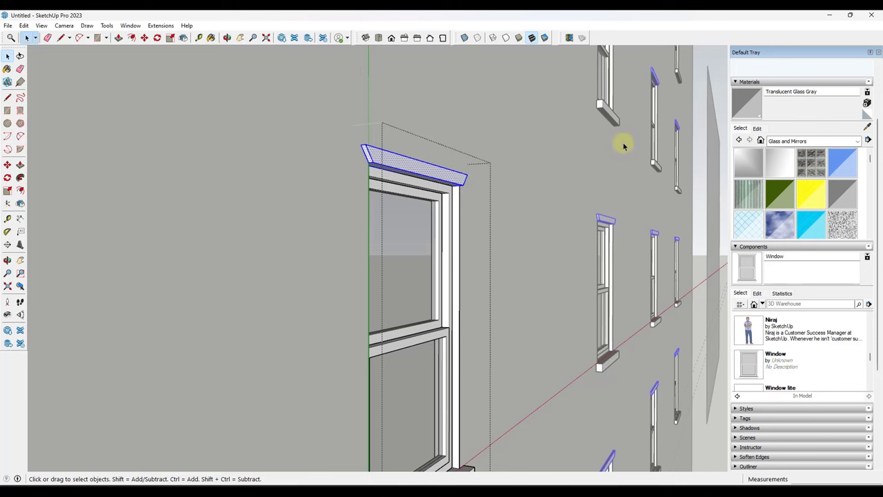
click(791, 142)
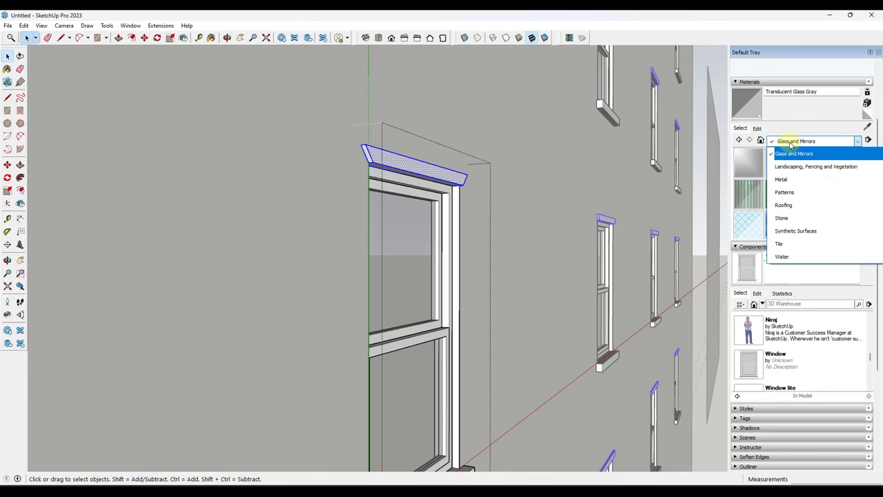
click(804, 216)
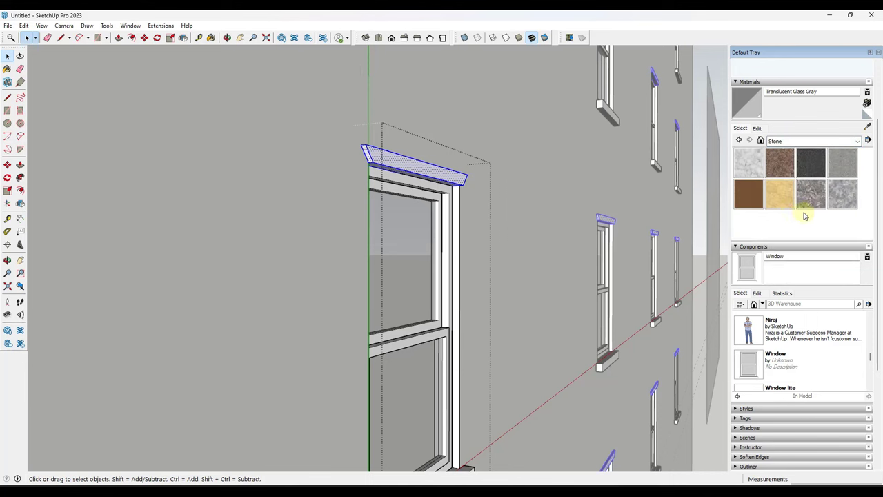
click(744, 200)
click(414, 166)
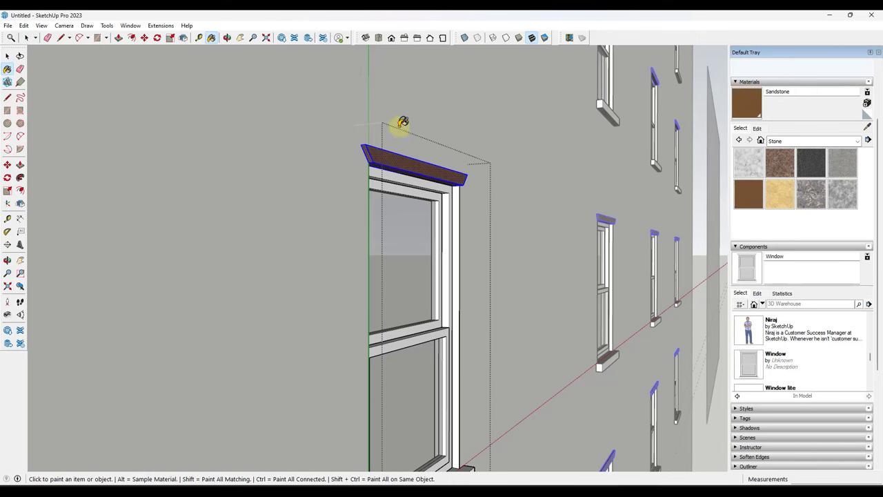
- Select the window sill, paint it with Sandstone, and close the Window component
scroll(376, 138, down, 5)
key(space)
scroll(361, 251, up, 2)
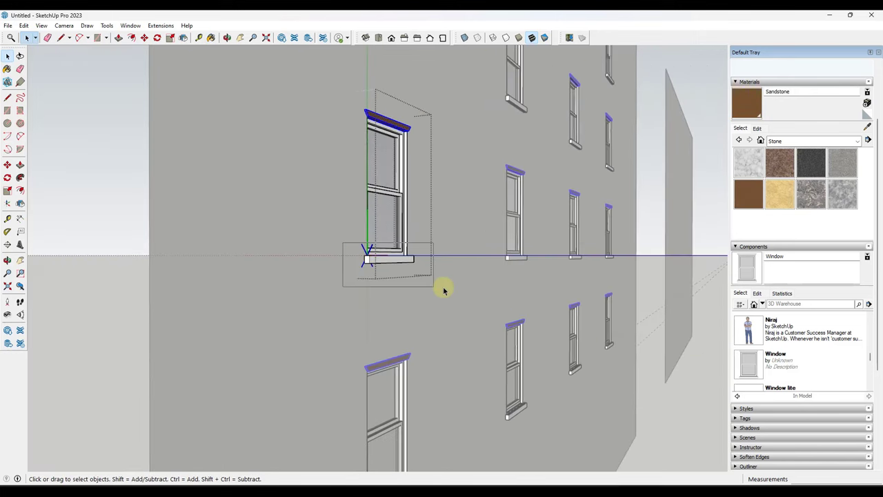
click(390, 259)
middle_drag(440, 216, 392, 250)
key(b)
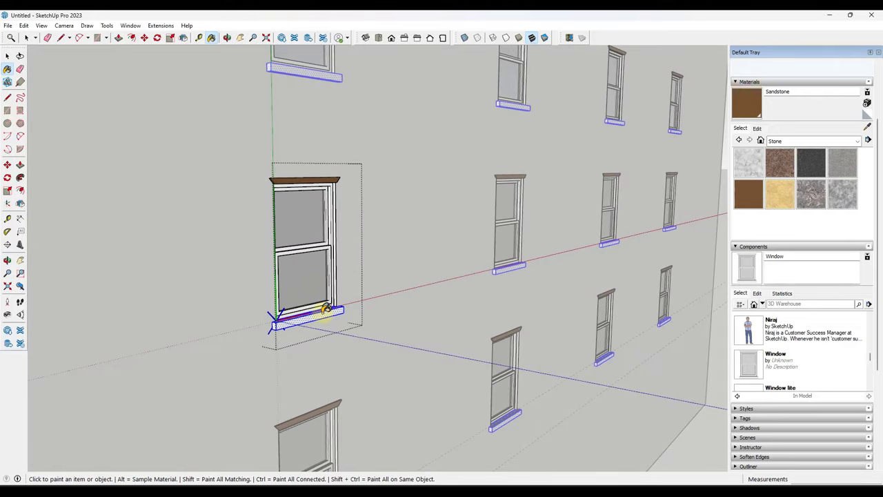
click(324, 309)
key(space)
click(414, 255)
middle_drag(418, 247, 427, 207)
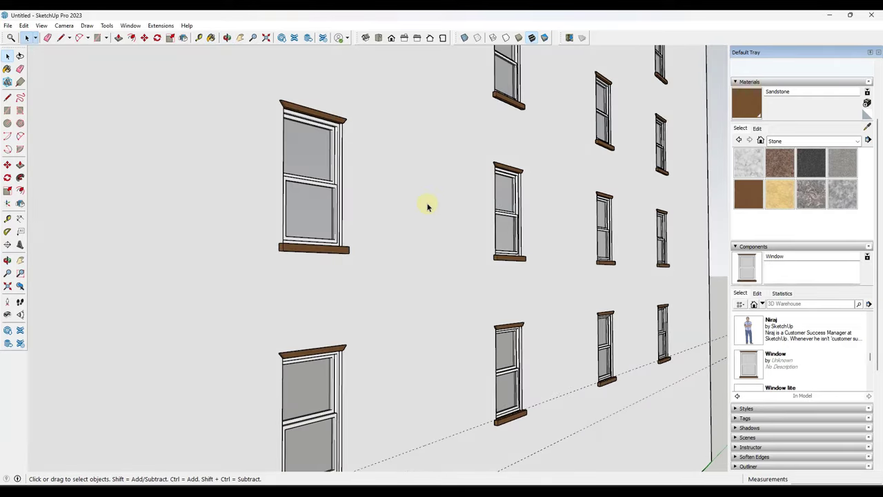
- Select one window on the facade and check the component's details and the painted trim across the window grid
scroll(435, 221, down, 3)
scroll(388, 290, up, 5)
click(390, 283)
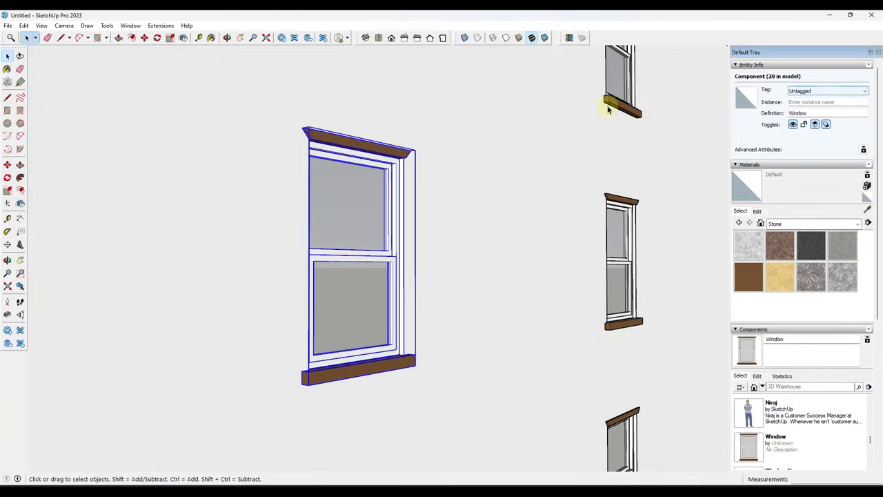
scroll(365, 272, down, 3)
scroll(376, 272, up, 2)
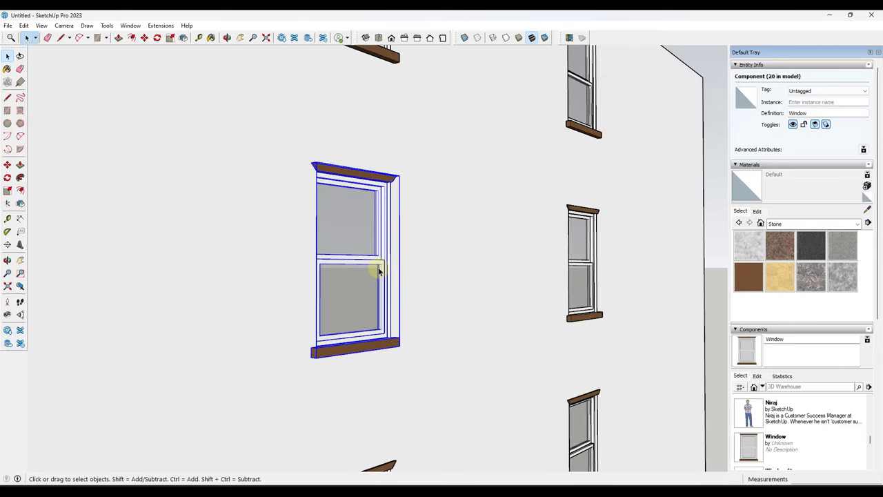
scroll(379, 270, down, 5)
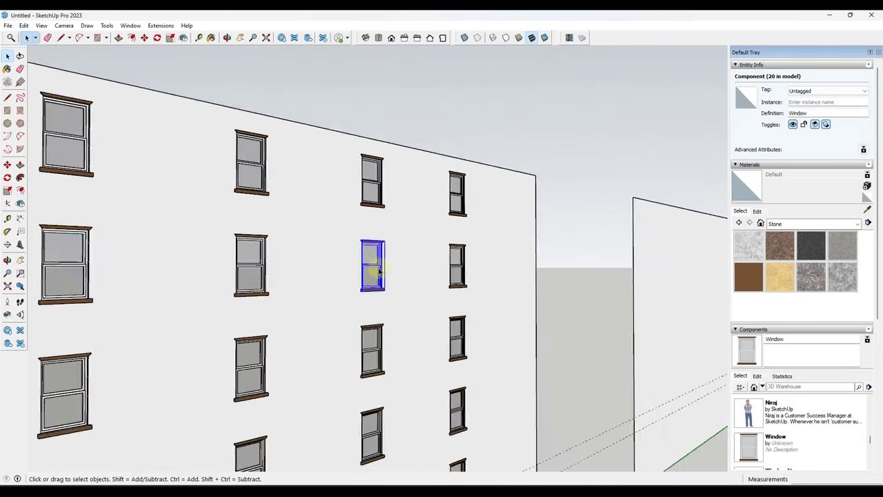
- Make the window in the third column, second row from the top unique and rename its definition Window - Double
scroll(379, 268, down, 3)
scroll(382, 257, up, 6)
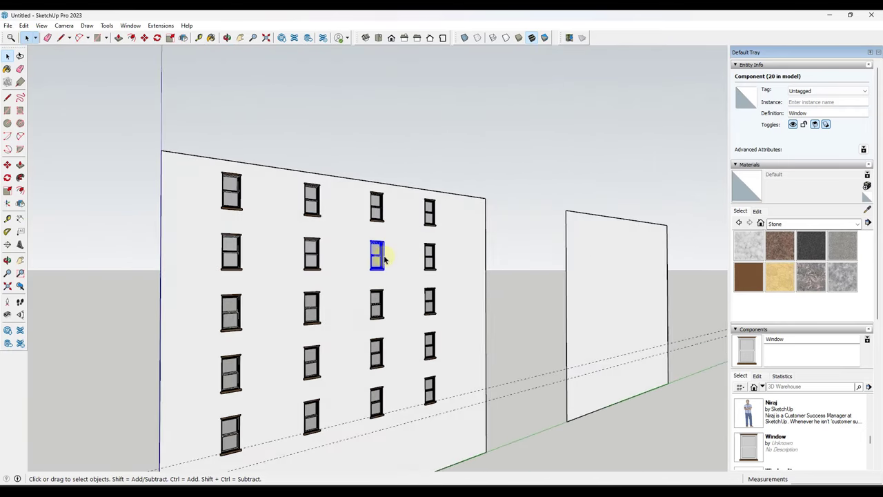
scroll(381, 258, up, 3)
right_click(379, 255)
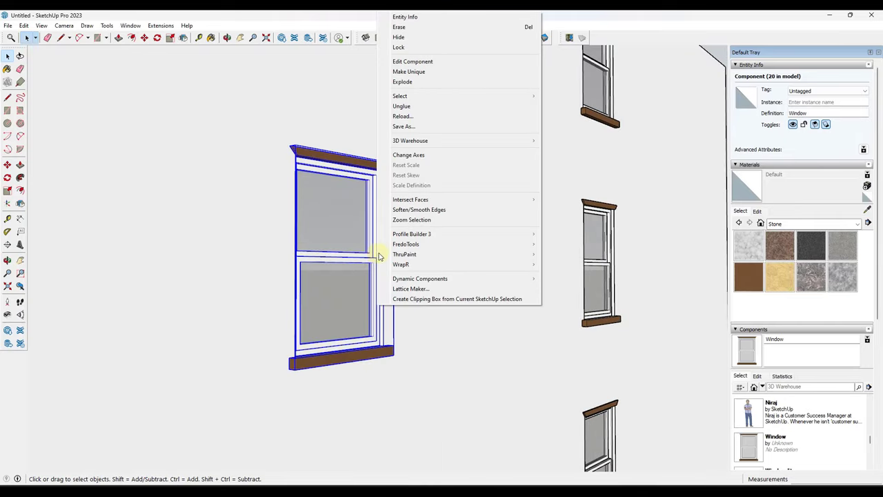
click(416, 71)
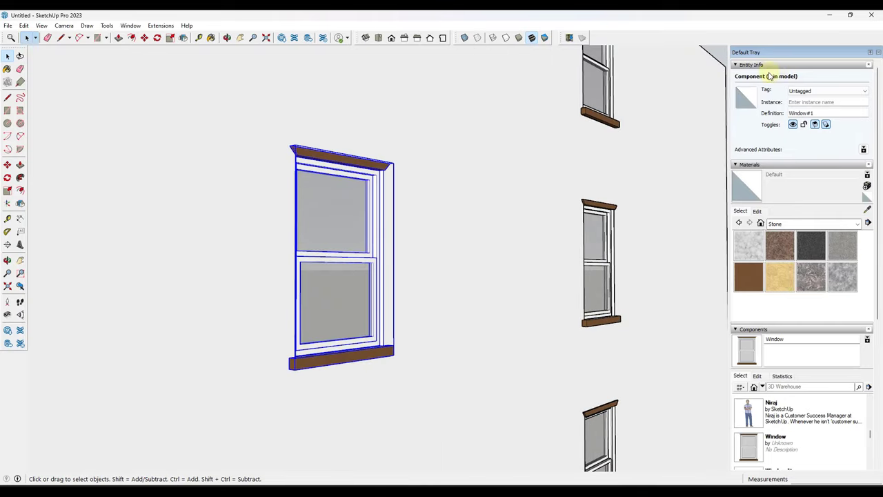
scroll(373, 232, up, 2)
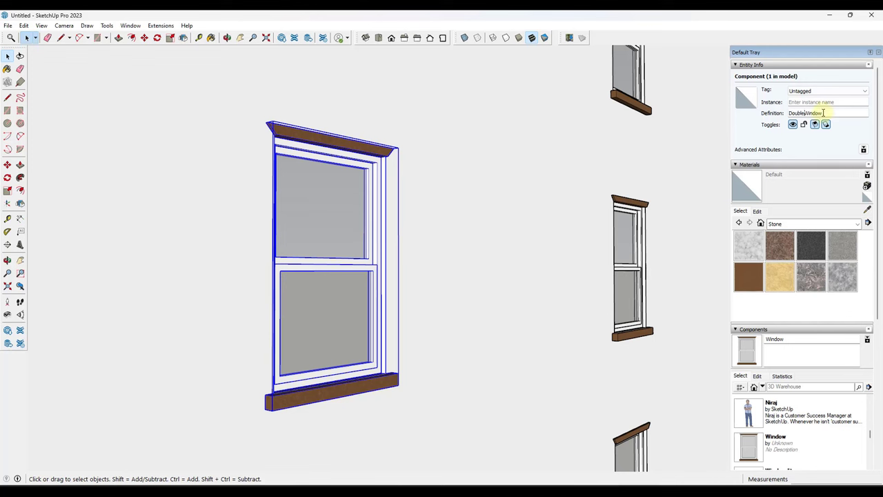
text(Dou)
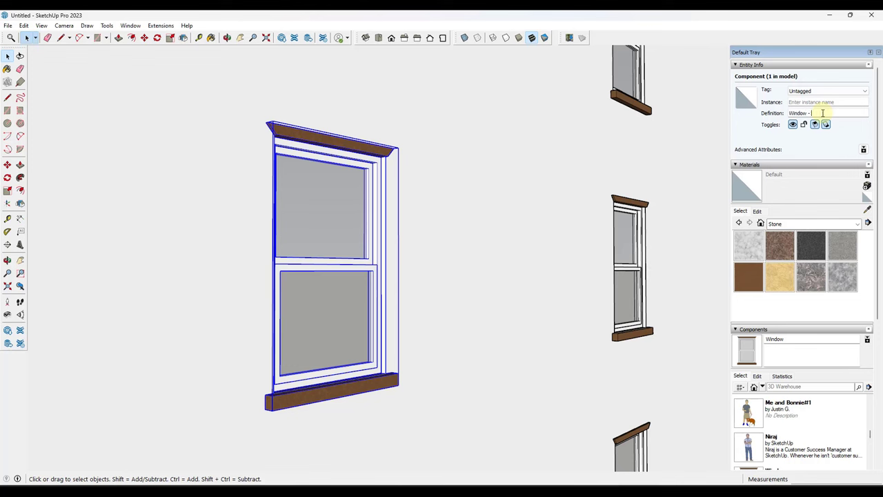
text(ble)
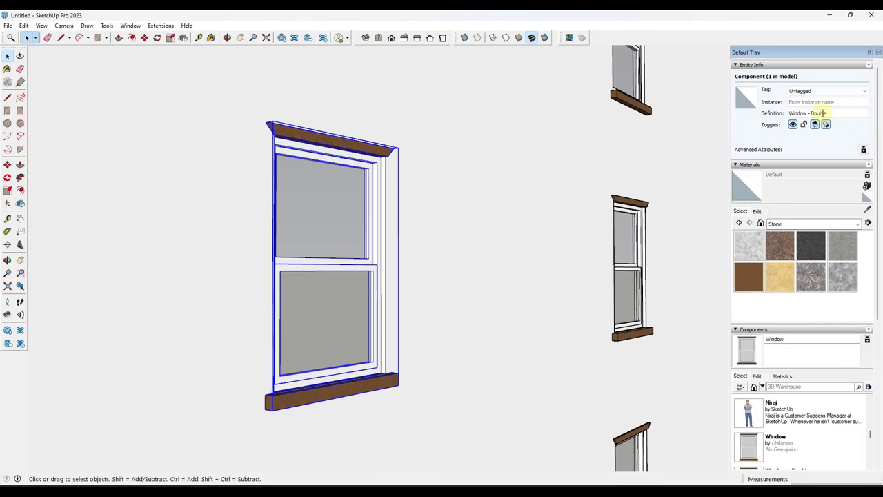
- Open the Window - Double component and push the side jamb face outward 4' to widen the opening
double_click(379, 283)
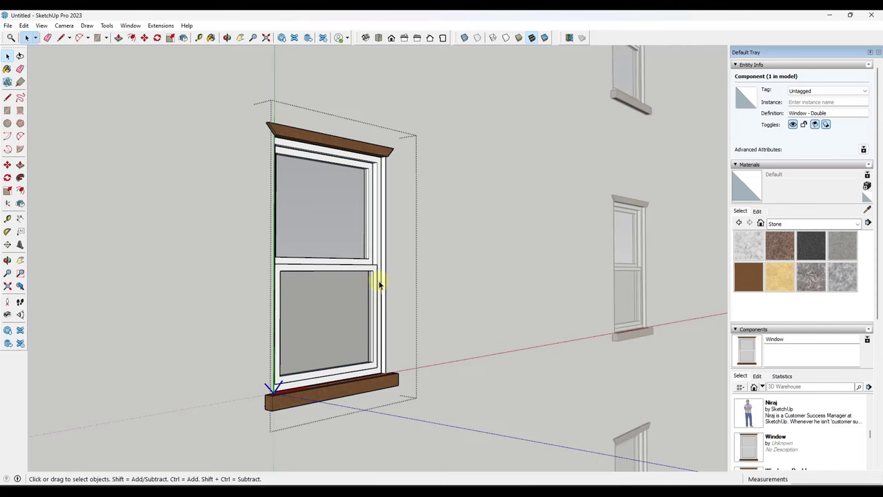
scroll(397, 335, up, 3)
key(p)
click(391, 335)
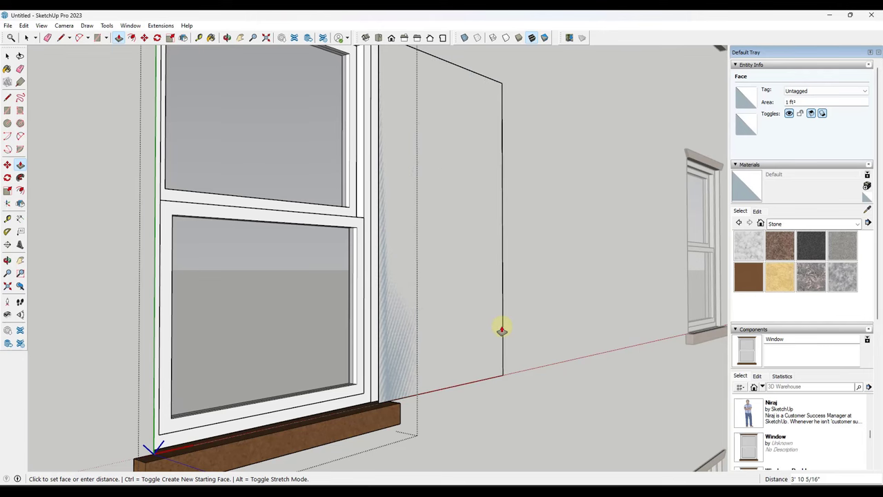
click(501, 330)
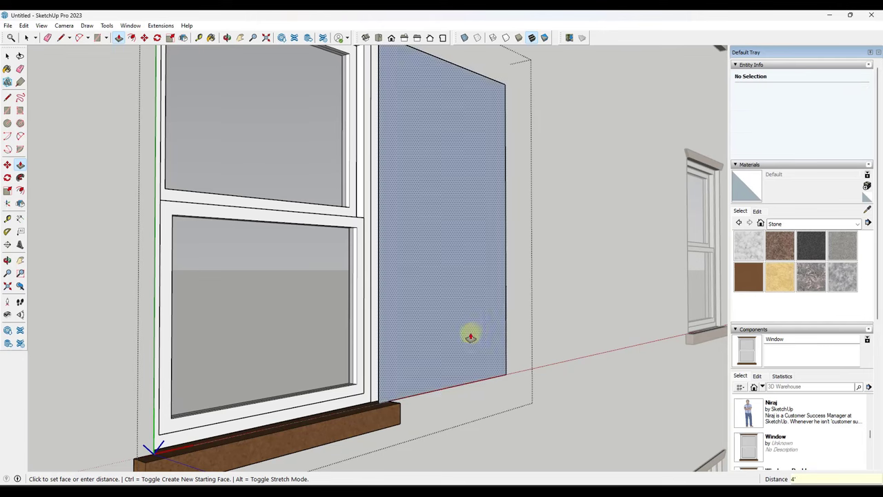
- Remove the leftover jamb edge and the face blocking the widened part of the window opening
key(e)
click(383, 336)
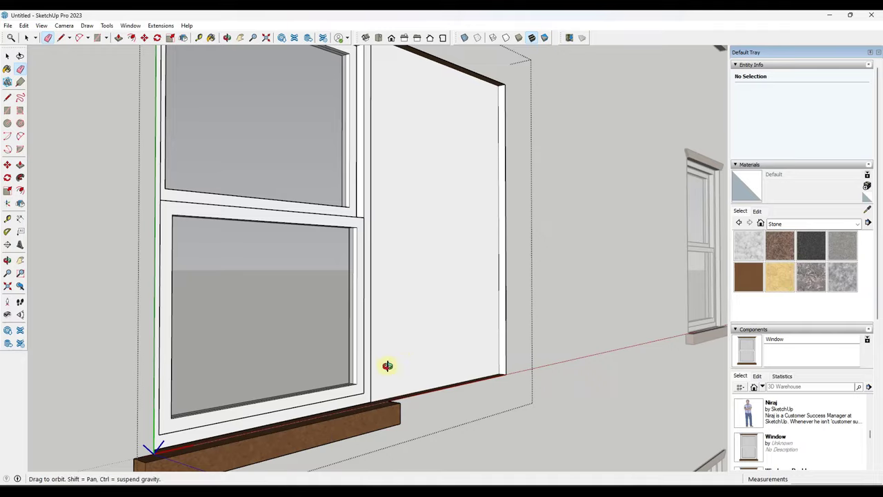
mouse_move(387, 365)
middle_down()
mouse_move(331, 365)
mouse_move(315, 349)
mouse_move(500, 316)
mouse_move(473, 309)
mouse_move(274, 345)
mouse_move(426, 300)
middle_up()
key(space)
click(314, 348)
key(Delete)
scroll(426, 299, down, 5)
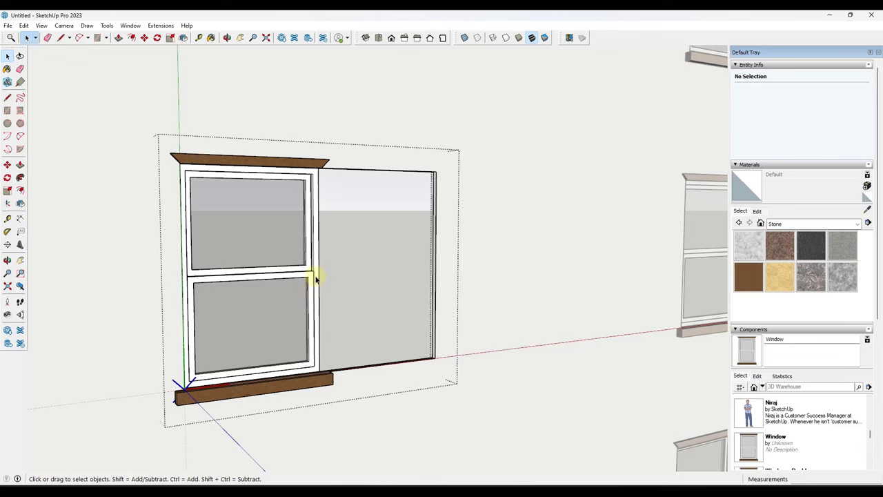
- Copy the window frame and both sashes sideways, corner to corner, into the new half of the opening
drag(314, 285, 309, 267)
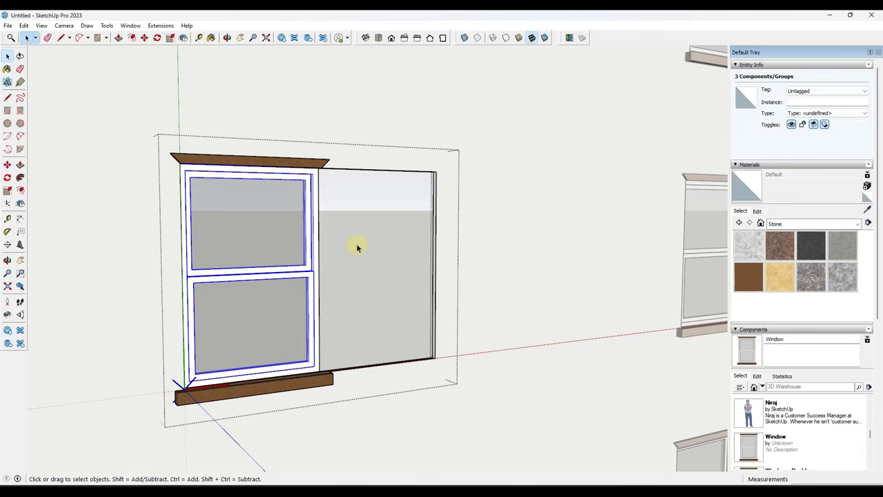
scroll(148, 345, up, 6)
key(m)
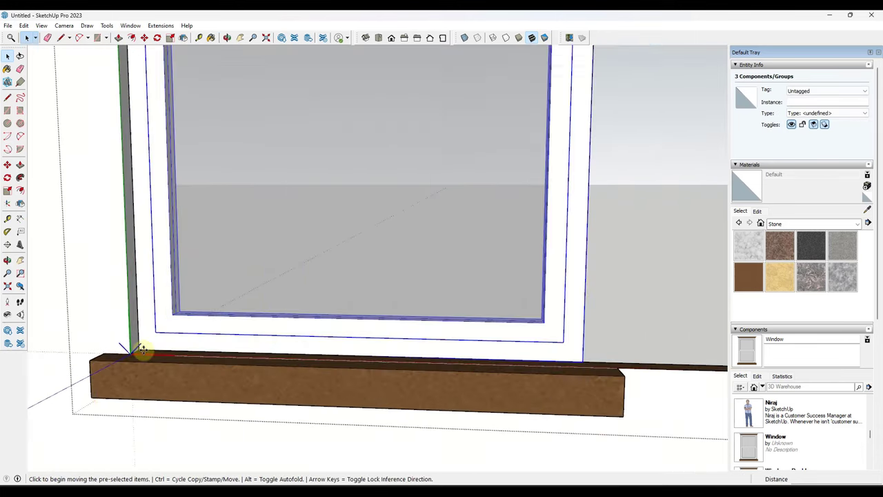
scroll(140, 350, up, 1)
click(139, 349)
key(ctrl)
scroll(166, 352, down, 2)
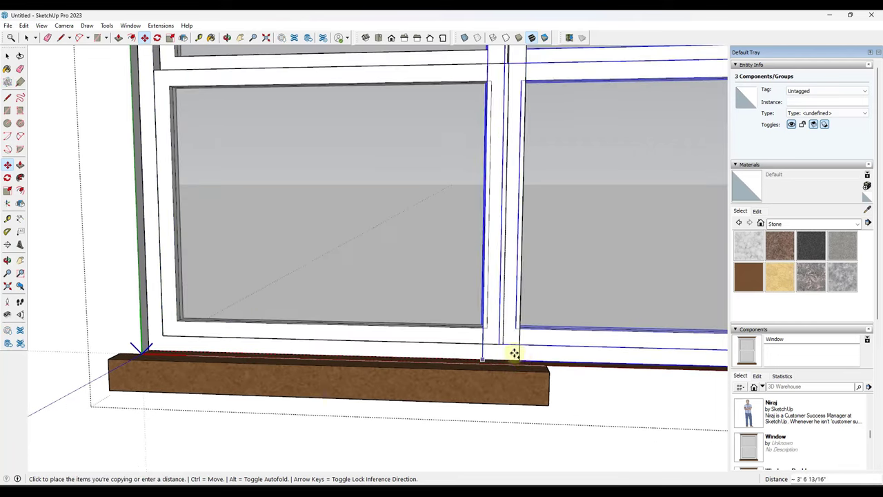
click(518, 359)
- Select the lintel's angled end and move it 4' along the wall to span both windows
scroll(430, 353, down, 4)
middle_drag(561, 347, 409, 120)
key(space)
double_click(462, 156)
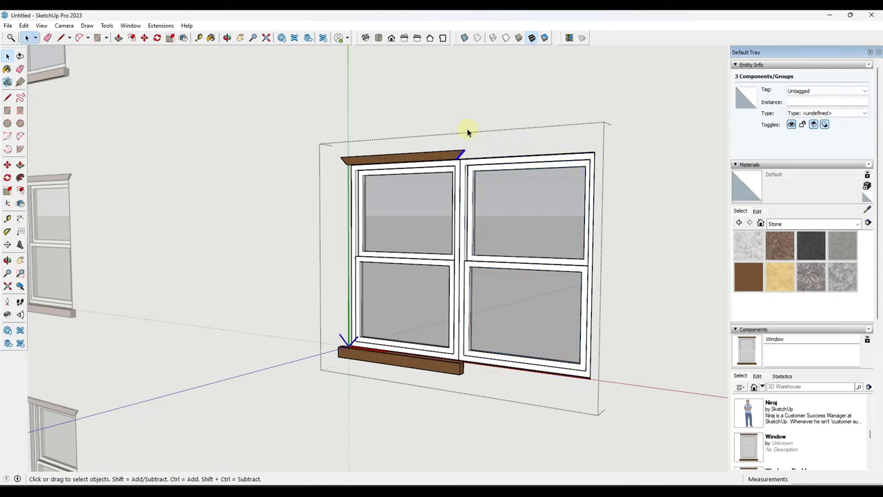
scroll(467, 131, up, 4)
key(m)
scroll(452, 201, up, 2)
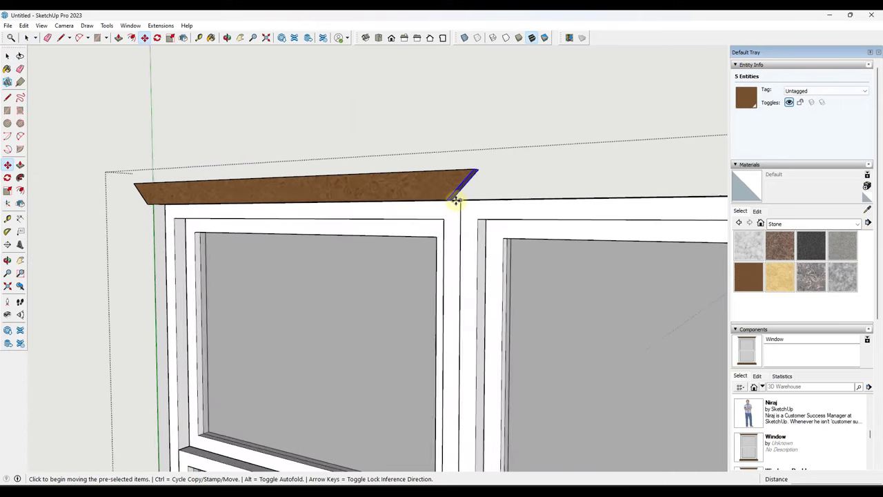
click(458, 198)
scroll(503, 199, down, 5)
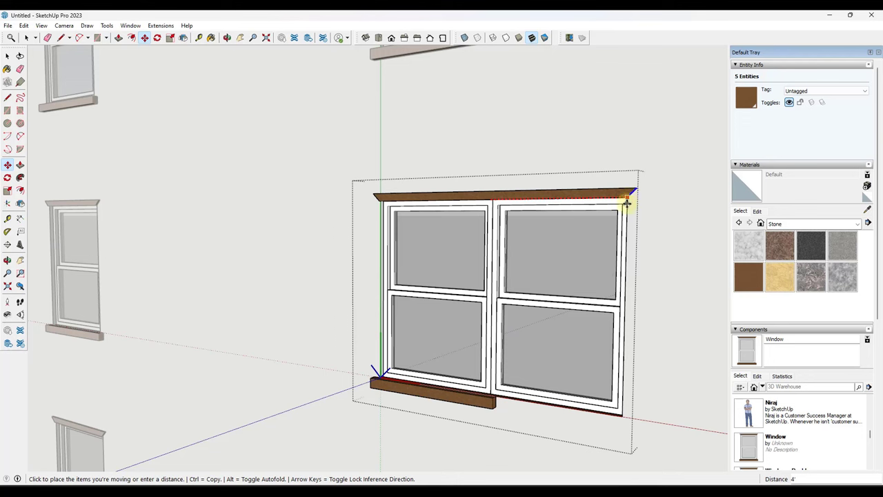
click(627, 202)
- Extend the sill's end face 4' to line up with the lintel, and close the Window - Double component
key(space)
key(p)
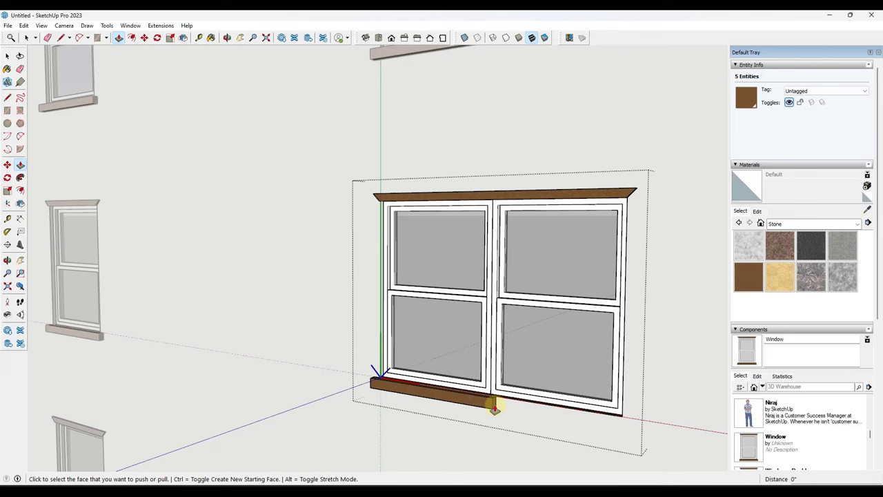
click(494, 408)
click(636, 191)
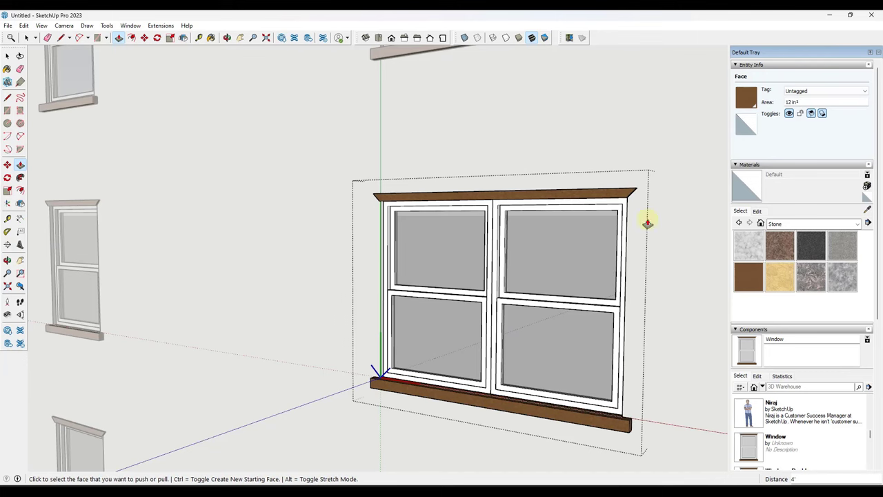
key(space)
middle_drag(522, 351, 384, 319)
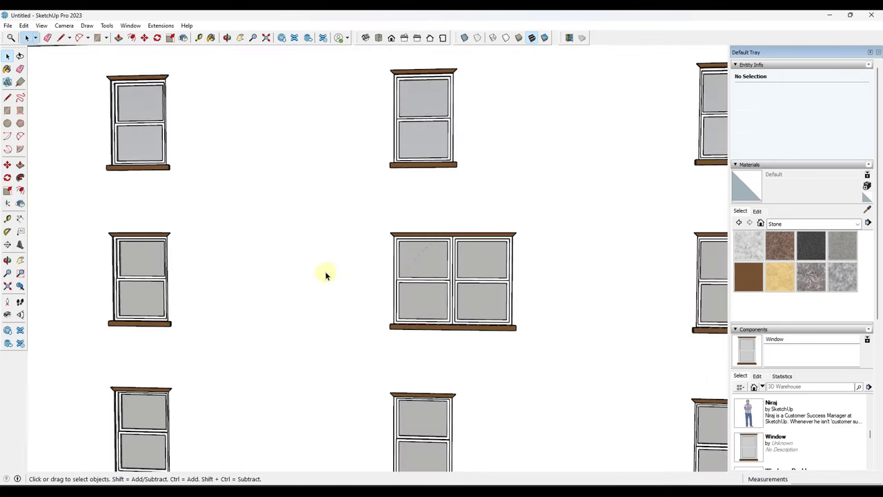
- Select the double window on the facade and check it among the surrounding single windows
middle_drag(325, 276, 497, 219)
scroll(499, 249, up, 3)
middle_drag(501, 281, 520, 241)
scroll(380, 253, up, 3)
click(412, 241)
scroll(412, 241, down, 2)
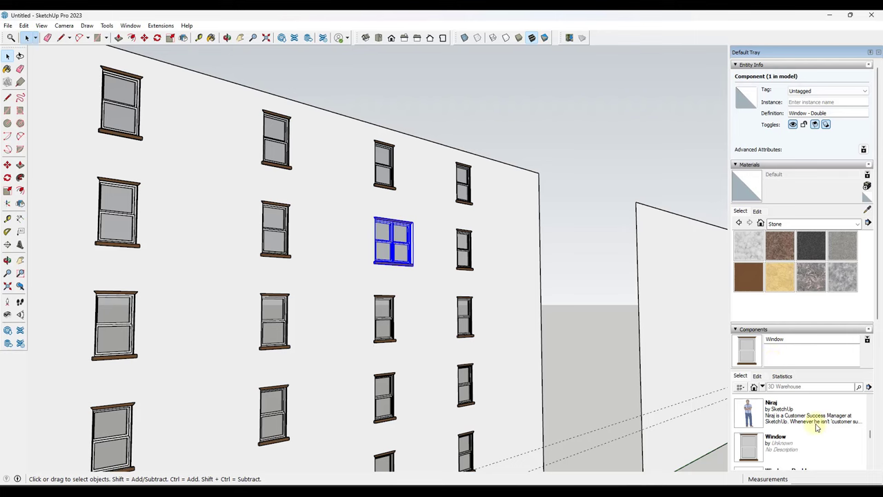
- Place a test instance of the Window - Double component beside the fourth column and delete it
scroll(817, 427, down, 1)
click(783, 447)
click(490, 303)
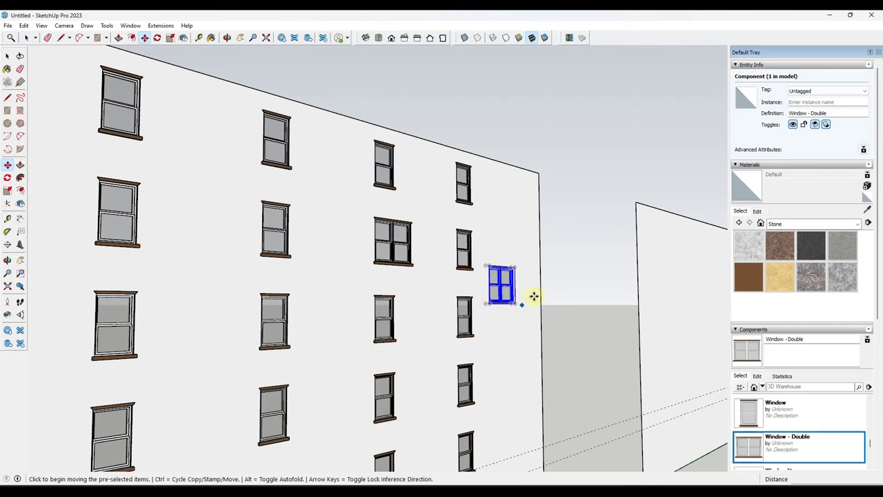
middle_drag(529, 295, 489, 283)
key(Delete)
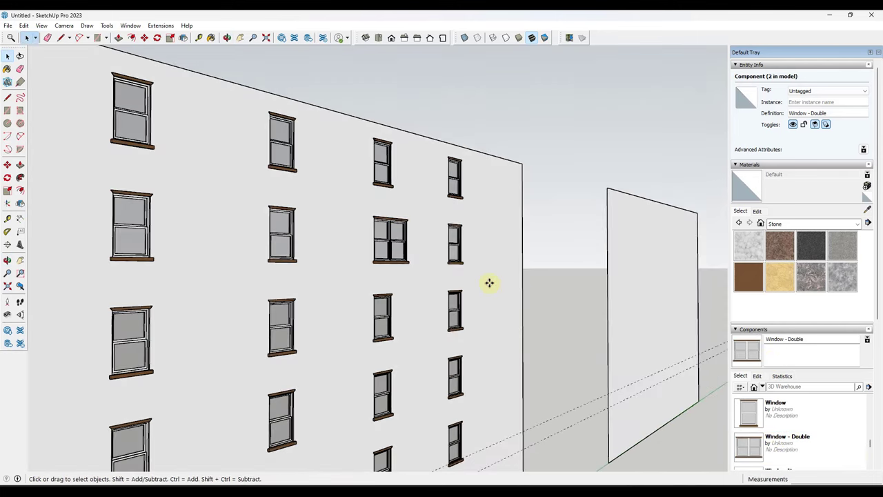
- Select the four single windows in the third column and replace them with the Window - Double component
scroll(465, 233, down, 3)
middle_drag(466, 233, 424, 249)
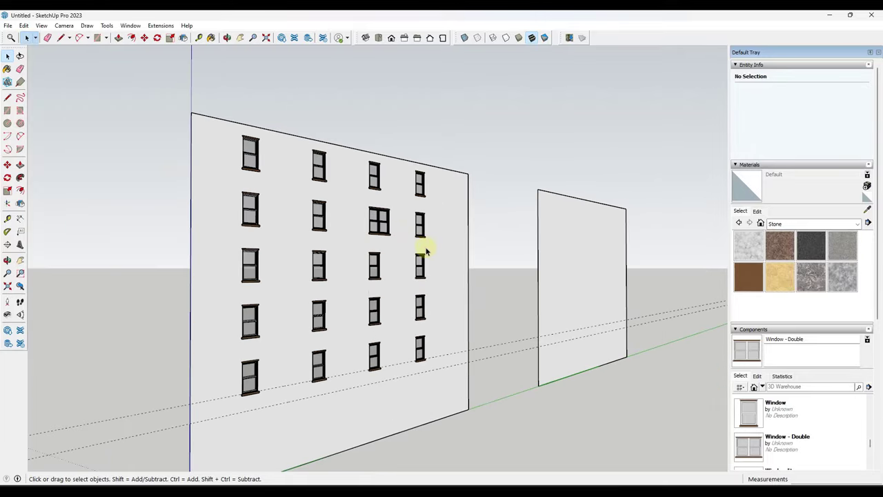
ctrl+click(374, 264)
ctrl+click(374, 311)
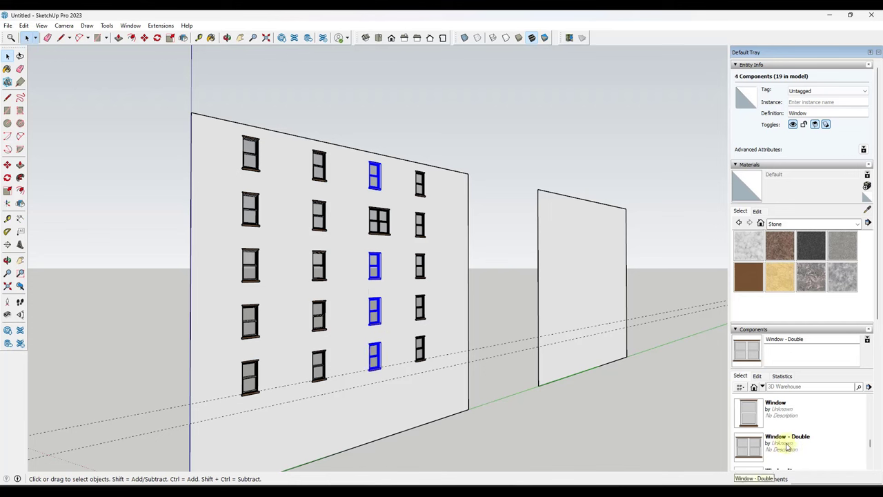
right_click(787, 447)
click(822, 438)
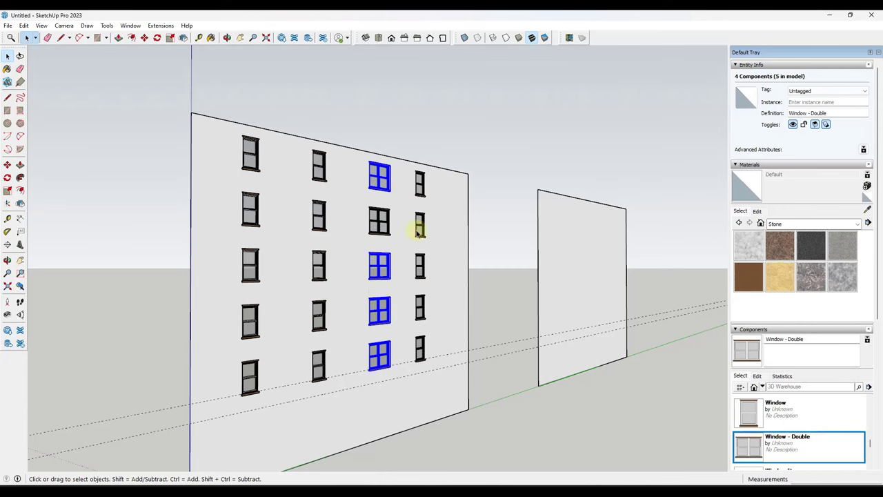
- Select all five windows in the first column, replace them with Window - Double, and clear the selection
click(443, 117)
scroll(384, 249, up, 3)
scroll(254, 140, down, 3)
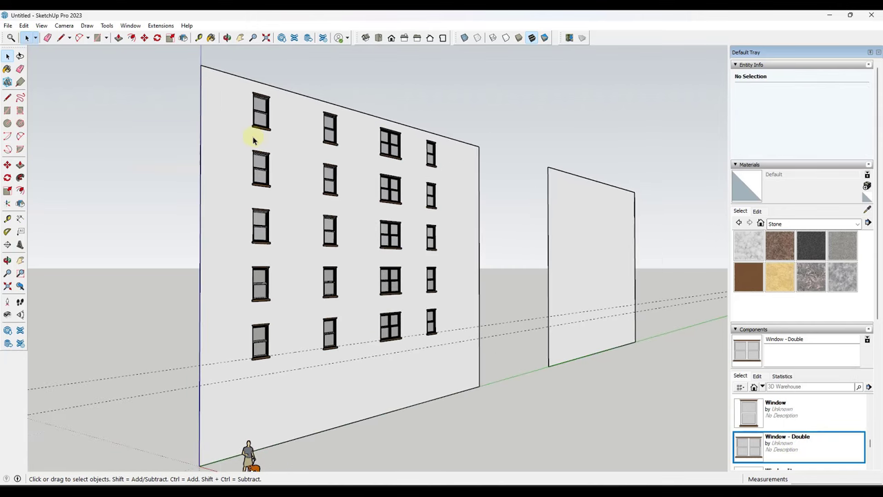
shift+click(261, 173)
shift+click(261, 228)
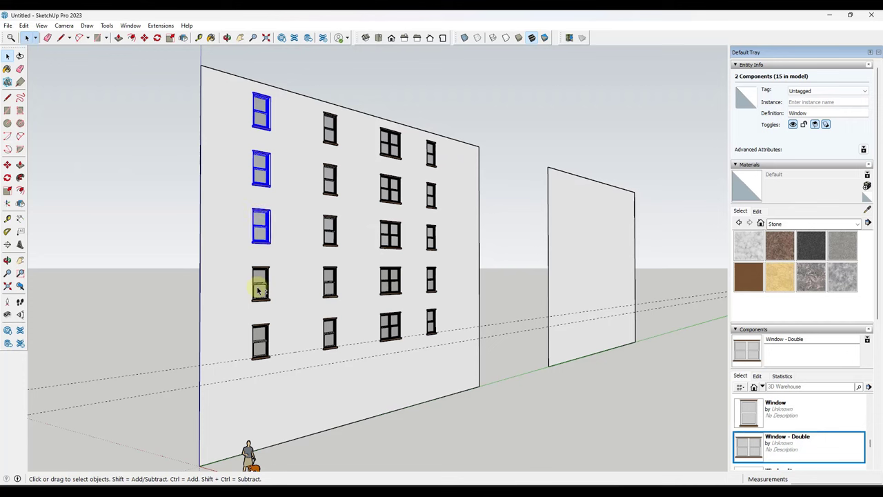
shift+click(261, 285)
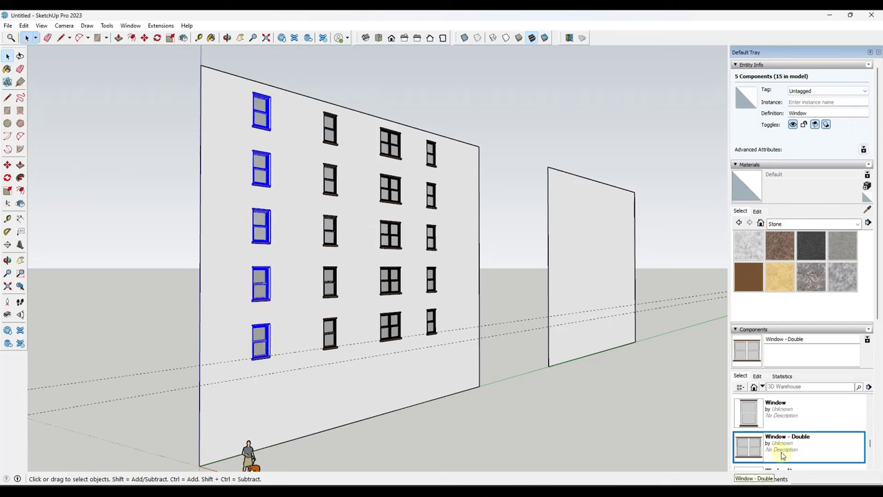
right_click(783, 456)
click(805, 447)
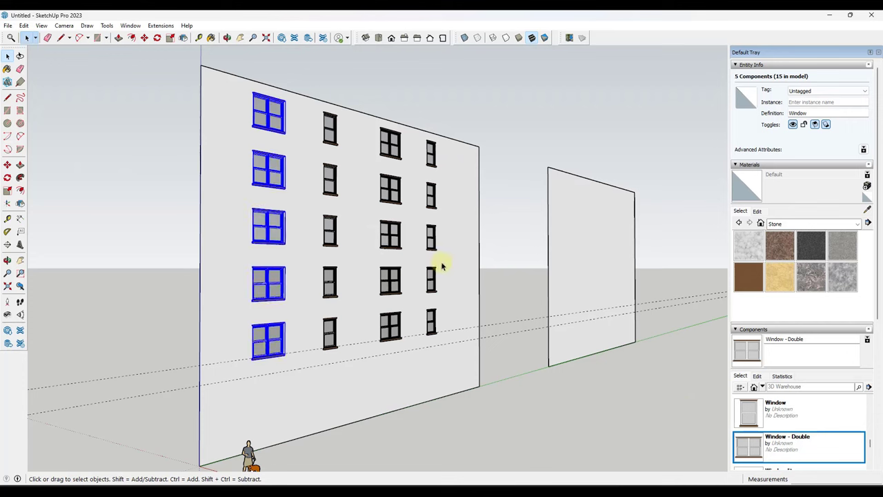
click(462, 80)
middle_drag(363, 199, 418, 213)
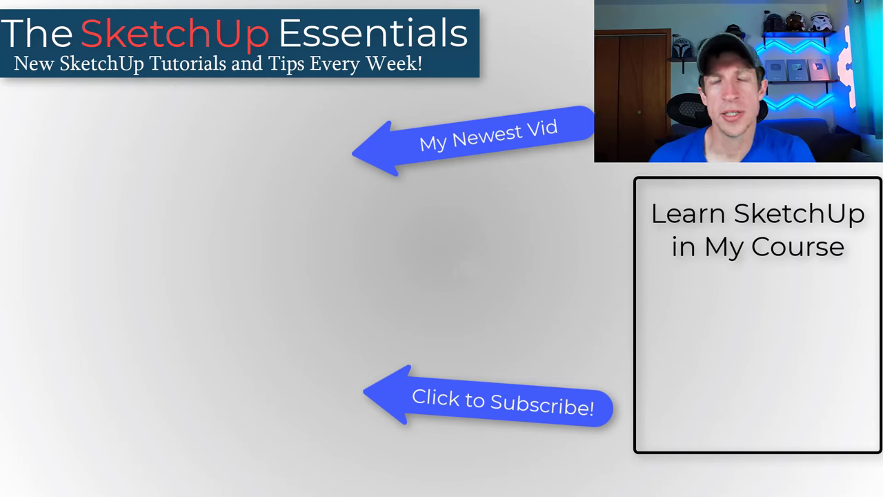